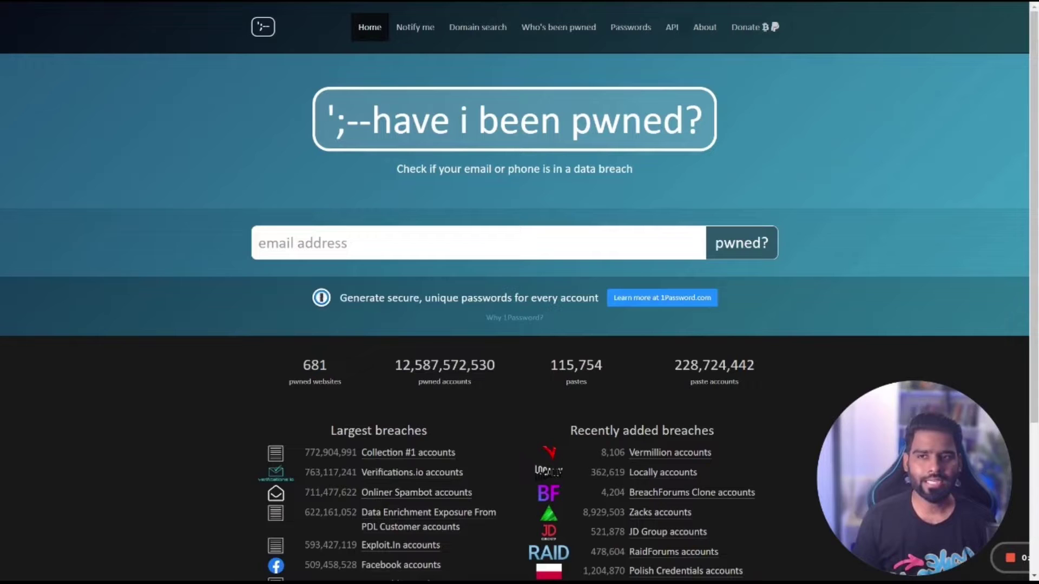
Step: Enter the sample email address in Have I Been Pwned and run the pwned? check
{"action": "left_click", "coordinate": [259, 243]}
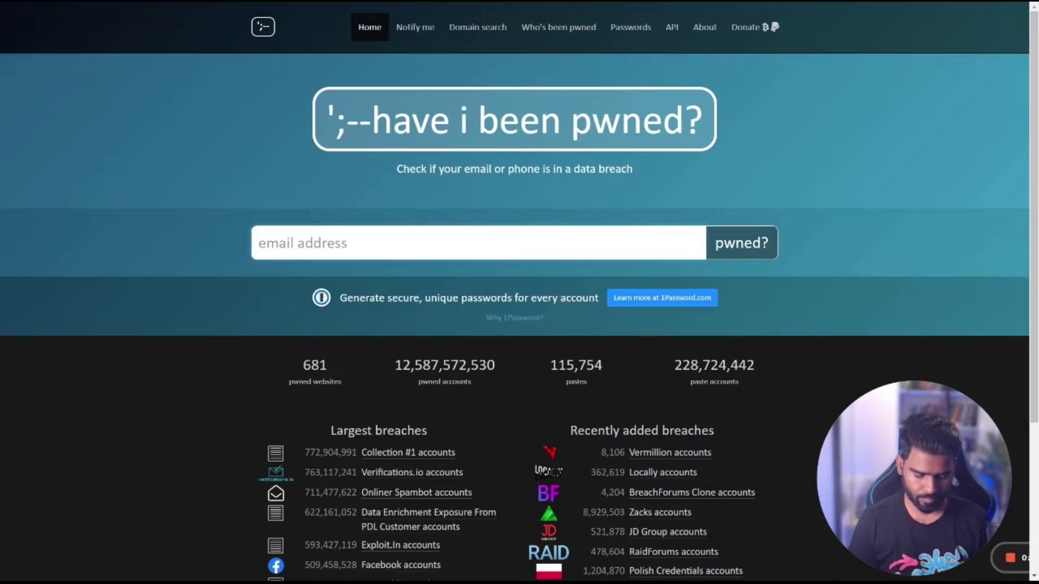
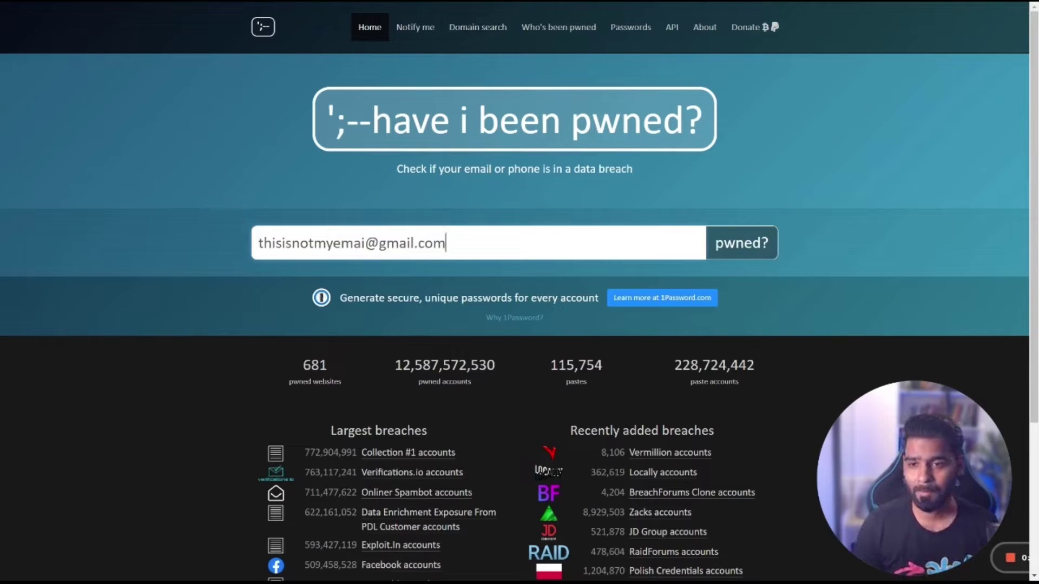
{"action": "key", "text": "ctrl+a"}
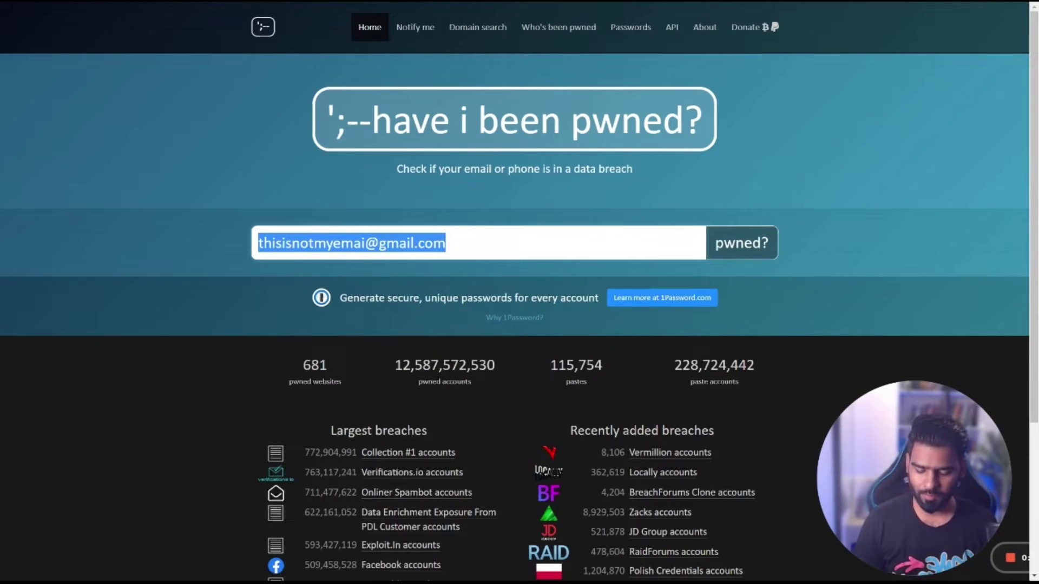
{"action": "left_click", "coordinate": [740, 242]}
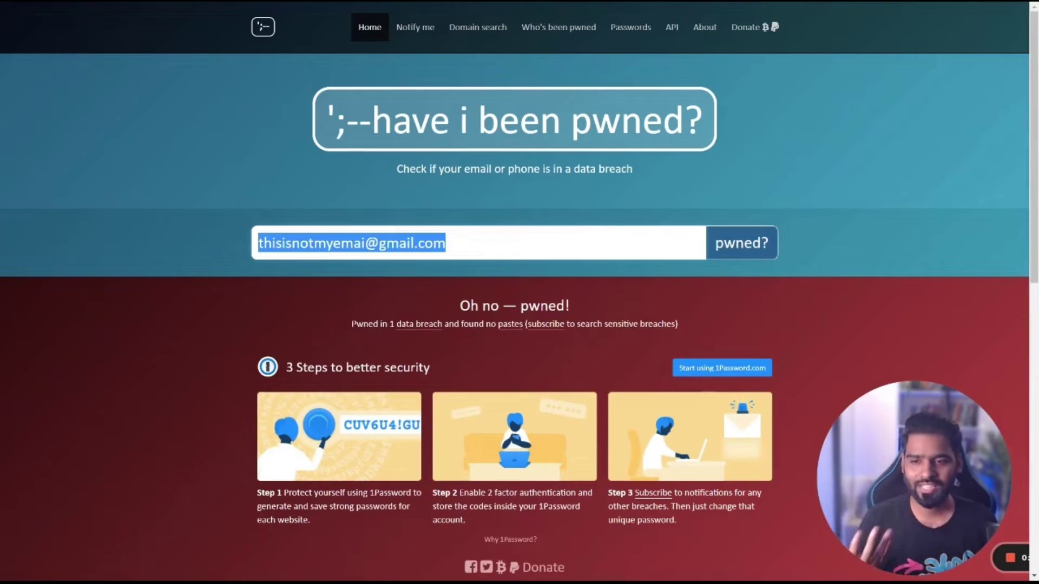
Step: Highlight the 'pwned in 1 data breach' summary and the 'no pastes' line
{"action": "scroll", "coordinate": [782, 262], "scroll_direction": "down", "scroll_amount": 3}
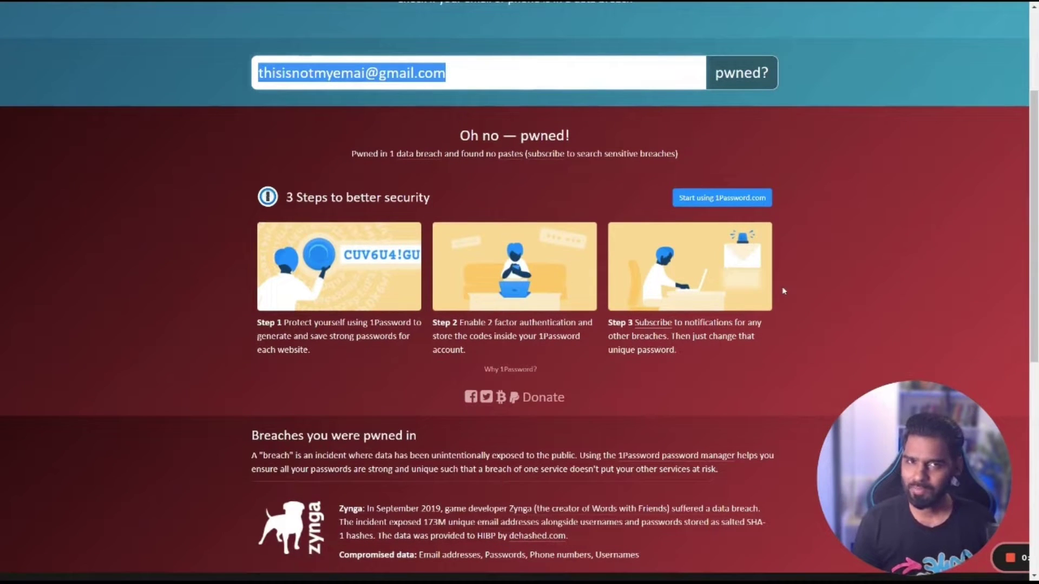
{"action": "left_click_drag", "start_coordinate": [351, 153], "coordinate": [474, 154]}
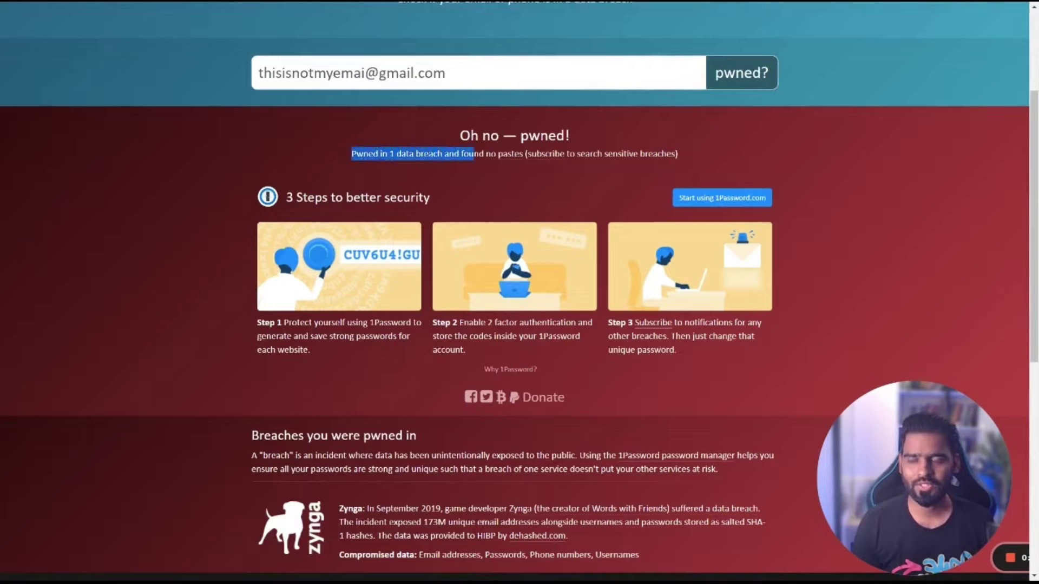
{"action": "left_click", "coordinate": [473, 162]}
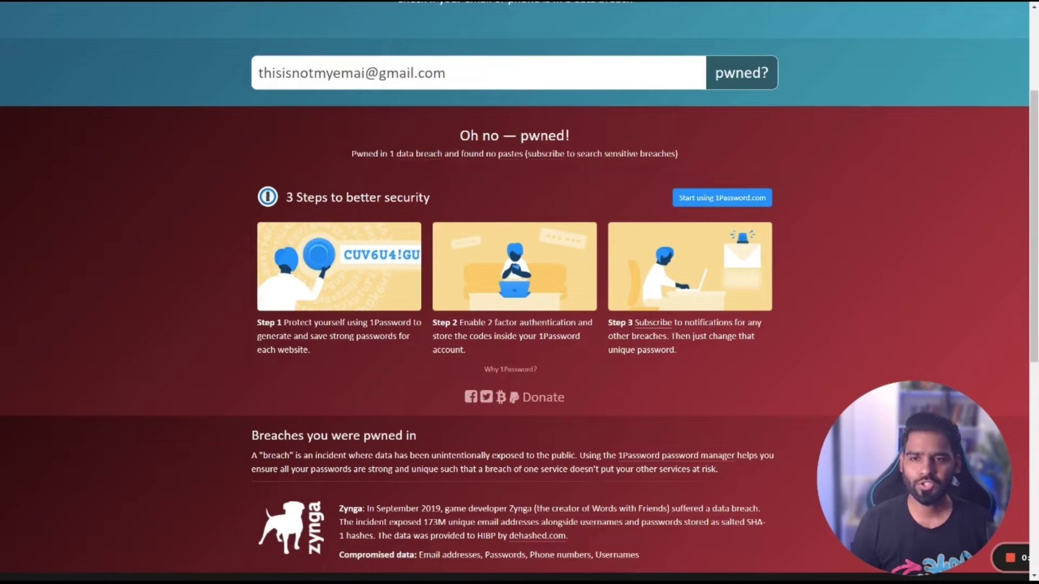
{"action": "left_click_drag", "start_coordinate": [454, 154], "coordinate": [528, 154]}
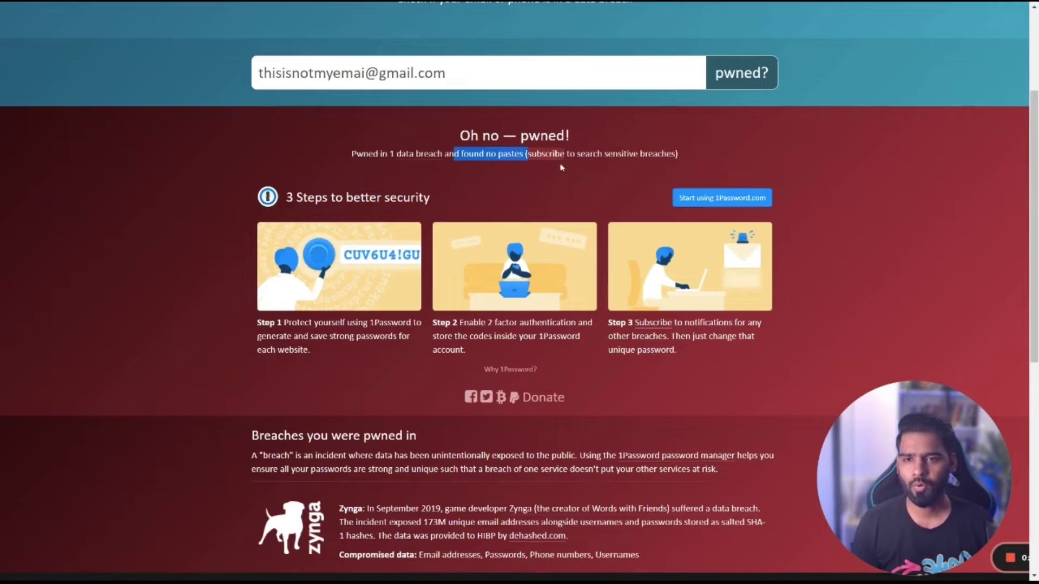
{"action": "scroll", "coordinate": [573, 190], "scroll_direction": "down", "scroll_amount": 1}
{"action": "scroll", "coordinate": [572, 190], "scroll_direction": "down", "scroll_amount": 8}
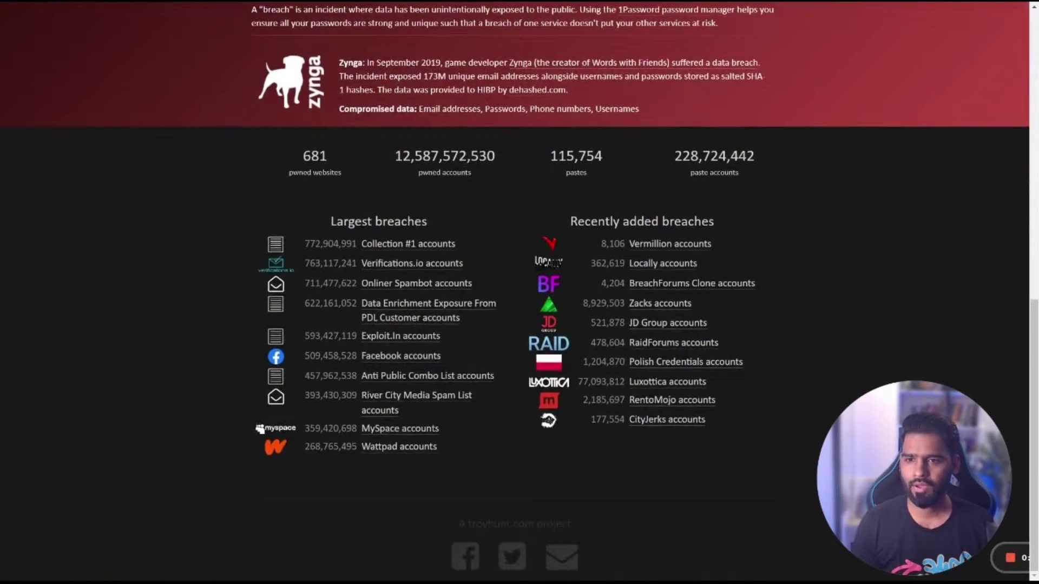
{"action": "scroll", "coordinate": [582, 272], "scroll_direction": "up", "scroll_amount": 4}
{"action": "scroll", "coordinate": [582, 271], "scroll_direction": "up", "scroll_amount": 4}
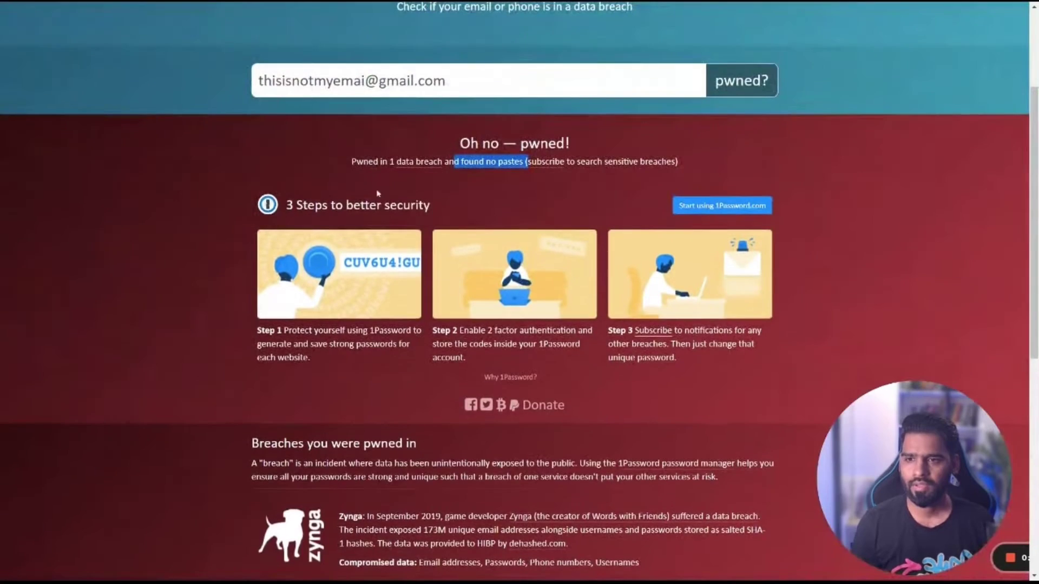
{"action": "left_click", "coordinate": [519, 182]}
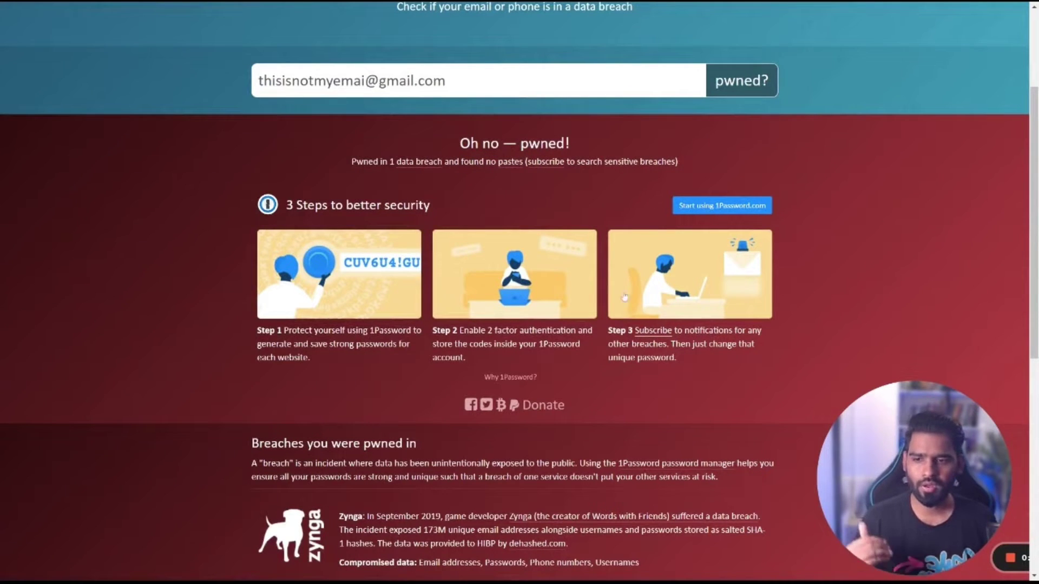
Step: Highlight the Zynga breach description, then return to the top of the results
{"action": "scroll", "coordinate": [352, 369], "scroll_direction": "down", "scroll_amount": 3}
{"action": "left_click_drag", "start_coordinate": [241, 343], "coordinate": [690, 395]}
{"action": "left_click", "coordinate": [727, 387]}
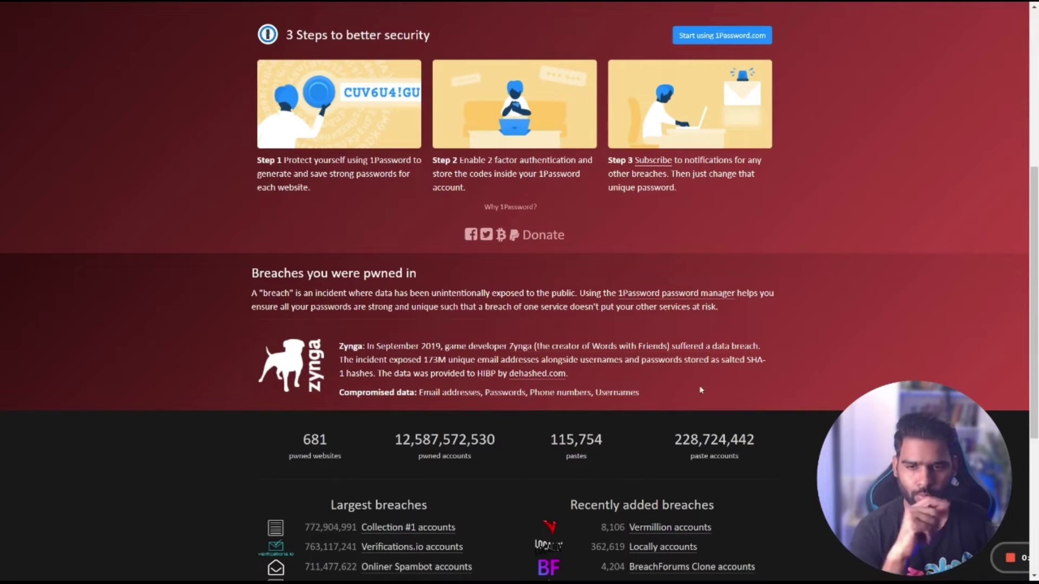
{"action": "scroll", "coordinate": [695, 333], "scroll_direction": "down", "scroll_amount": 1}
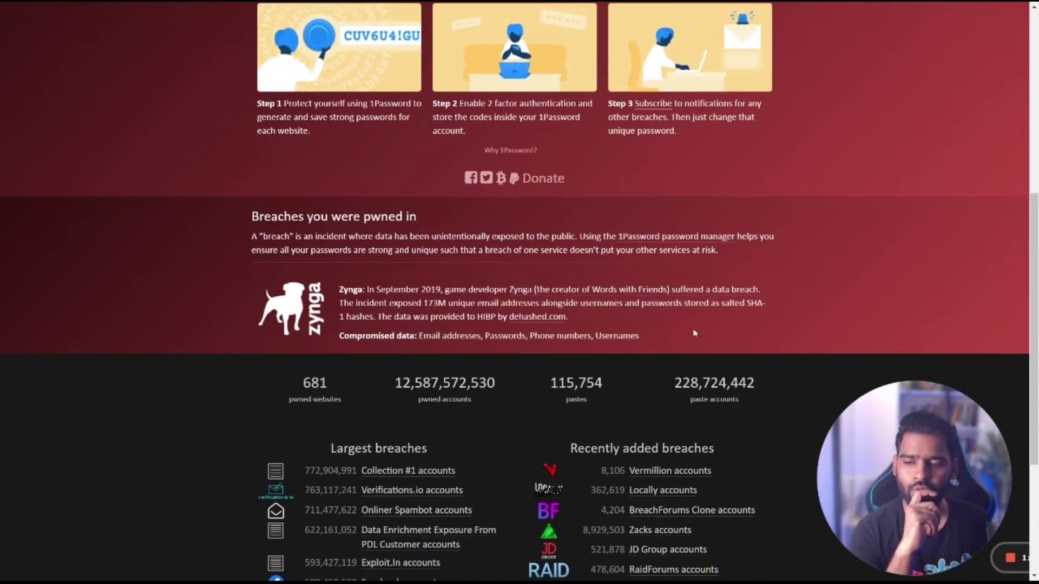
{"action": "scroll", "coordinate": [695, 333], "scroll_direction": "up", "scroll_amount": 5}
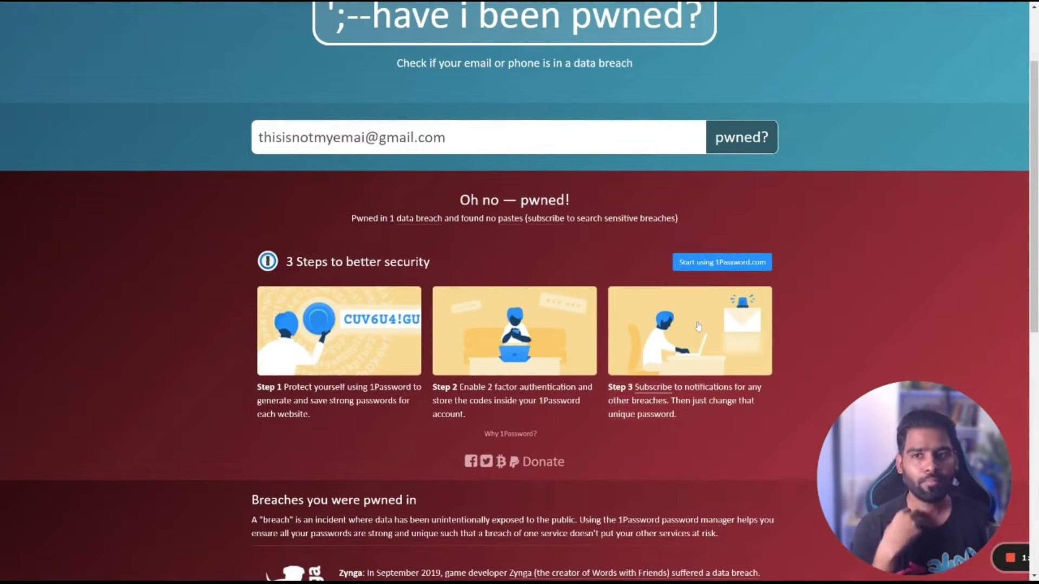
{"action": "scroll", "coordinate": [698, 326], "scroll_direction": "up", "scroll_amount": 2}
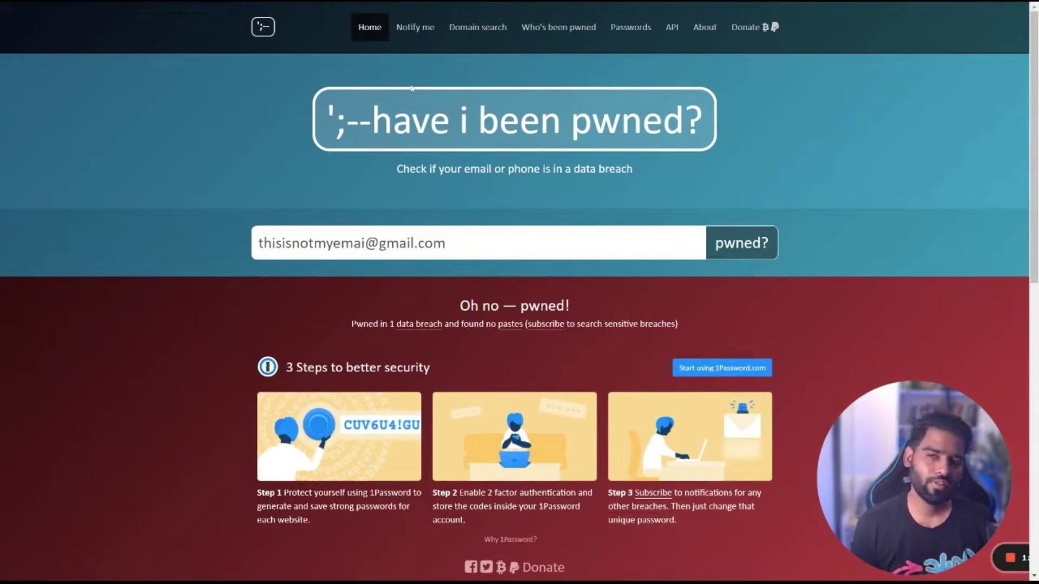
Step: Subscribe the sample address to breach notifications via reCAPTCHA and dismiss the verification-email message
{"action": "left_click", "coordinate": [424, 33]}
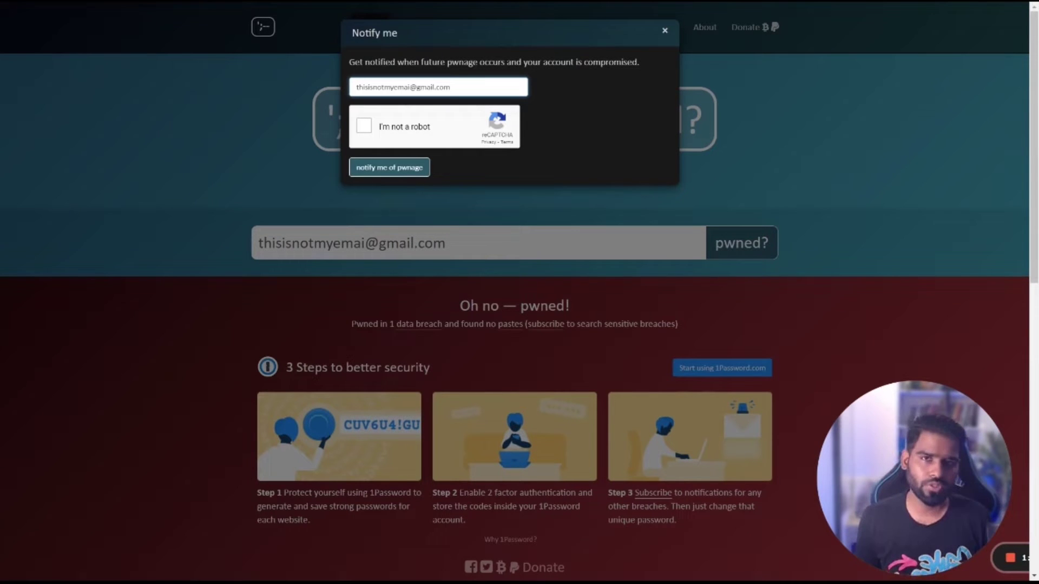
{"action": "key", "text": "ctrl+a"}
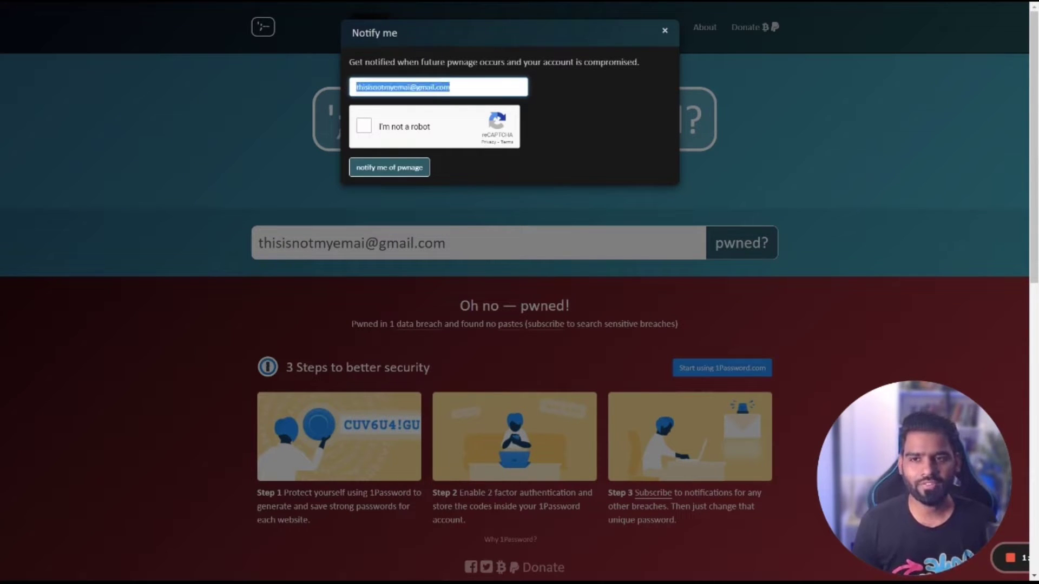
{"action": "left_click", "coordinate": [369, 129]}
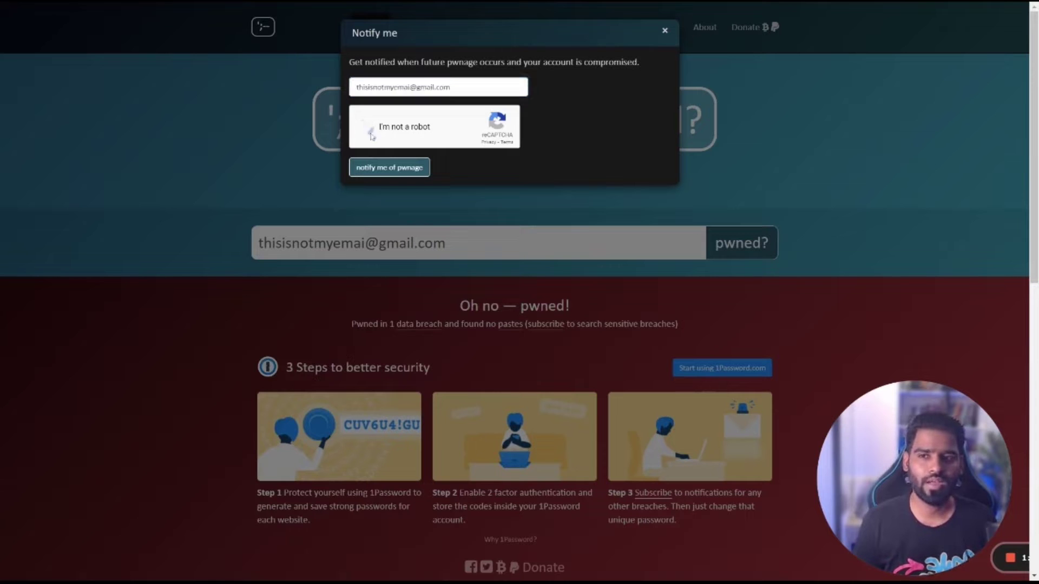
{"action": "left_click", "coordinate": [392, 172]}
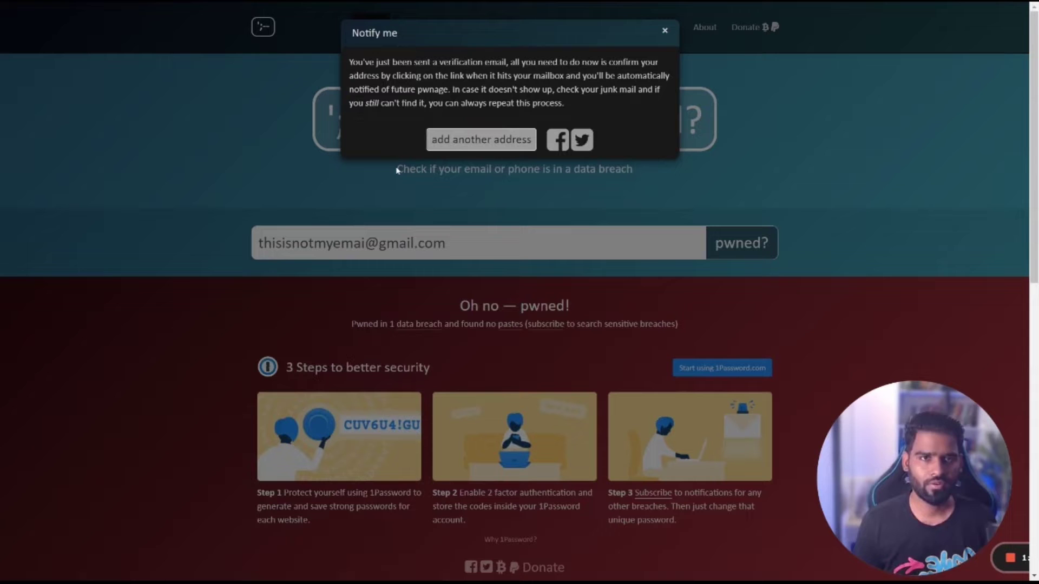
{"action": "left_click", "coordinate": [669, 33]}
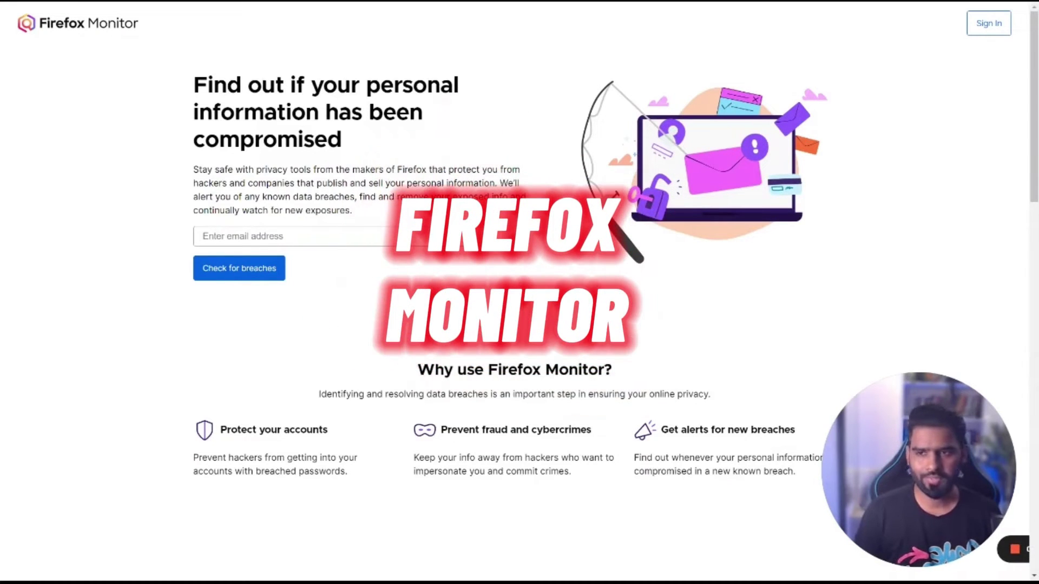
Step: Autofill the sample address in Firefox Monitor from 'th' and run 'Check for breaches'
{"action": "left_click", "coordinate": [329, 237]}
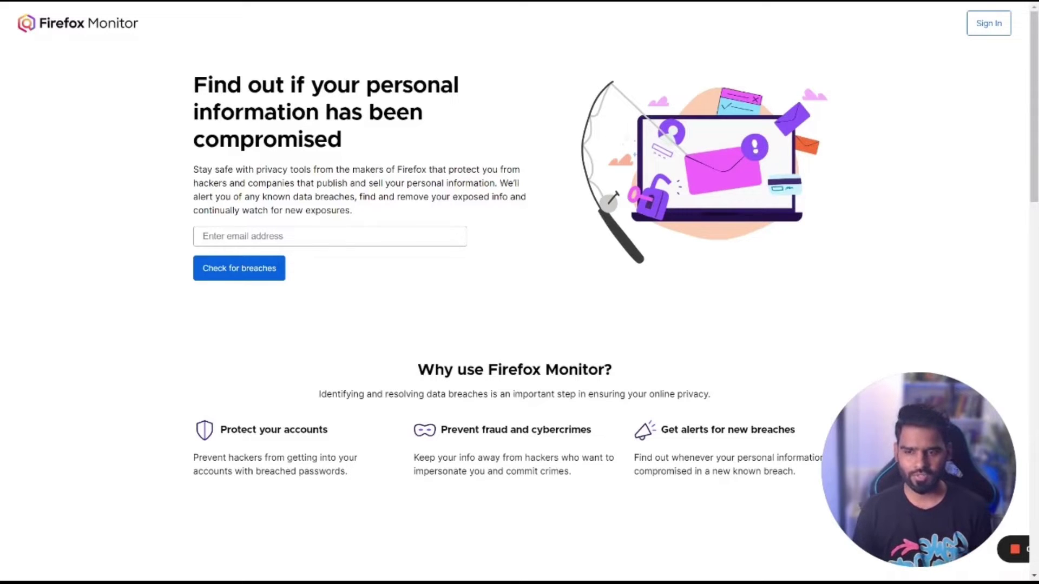
{"action": "left_click", "coordinate": [206, 237]}
{"action": "type", "text": "th"}
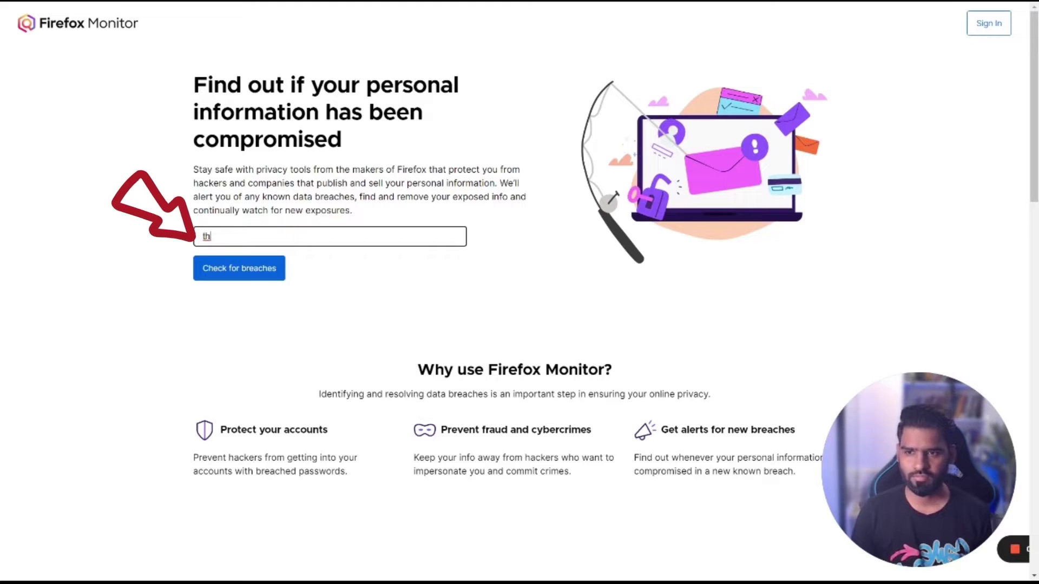
{"action": "key", "text": "Down"}
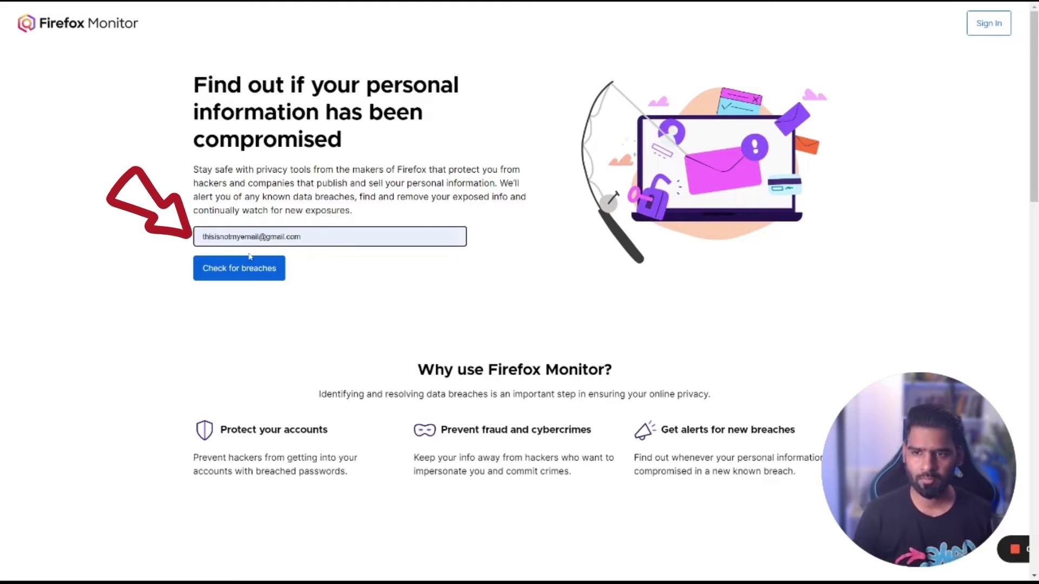
{"action": "key", "text": "Return"}
{"action": "key", "text": "ctrl+a"}
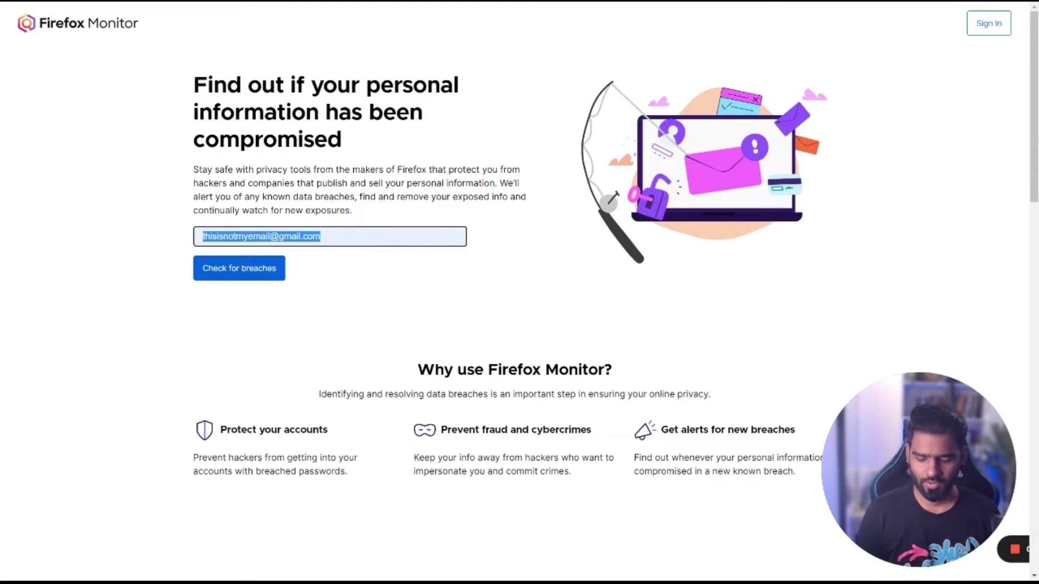
{"action": "left_click", "coordinate": [239, 274]}
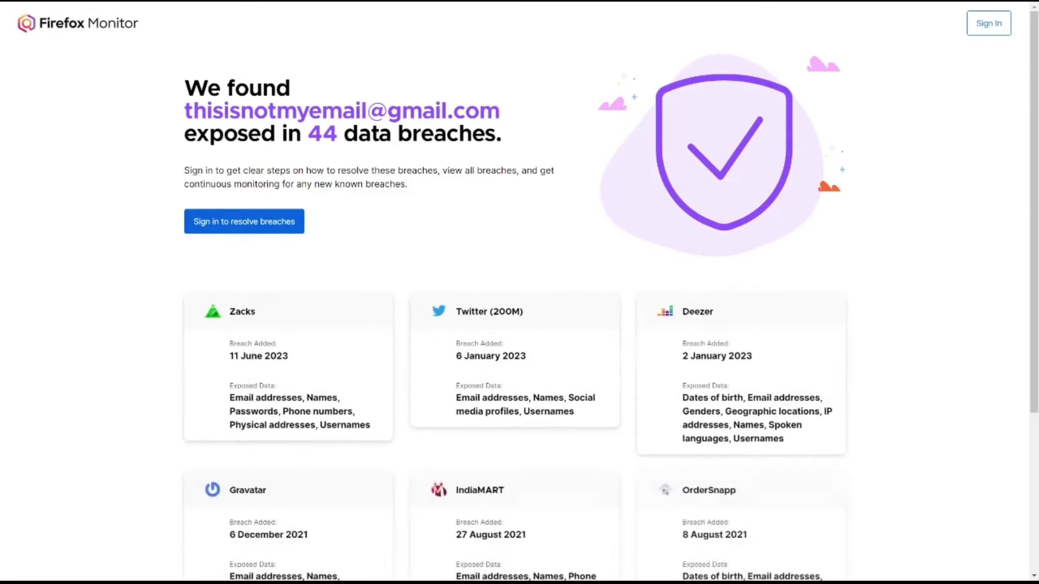
Step: Highlight the results heading, the checked address and the 44 breach count
{"action": "scroll", "coordinate": [443, 263], "scroll_direction": "down", "scroll_amount": 5}
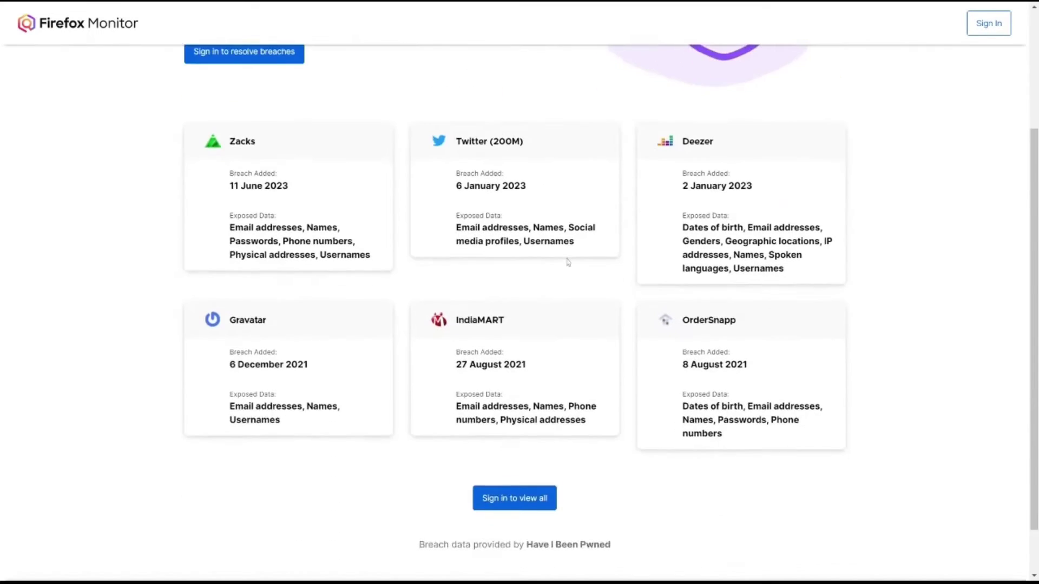
{"action": "scroll", "coordinate": [379, 255], "scroll_direction": "up", "scroll_amount": 5}
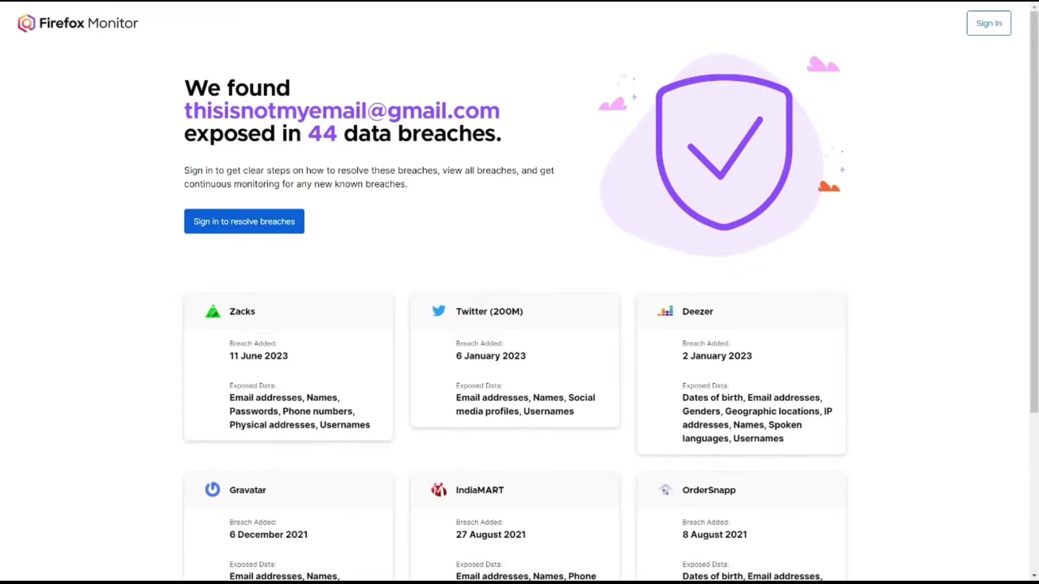
{"action": "left_click_drag", "start_coordinate": [182, 78], "coordinate": [418, 199]}
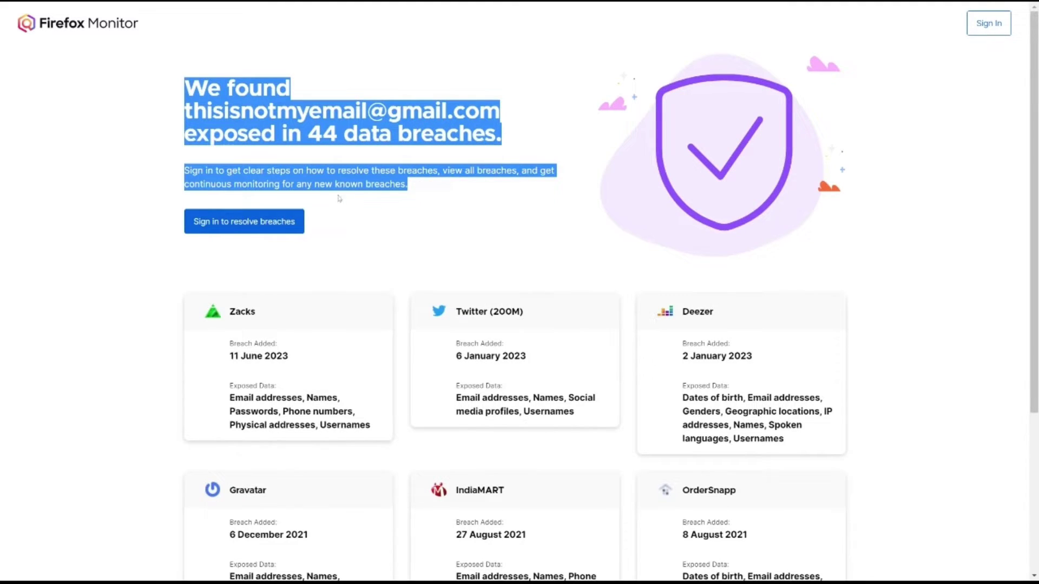
{"action": "left_click", "coordinate": [373, 193]}
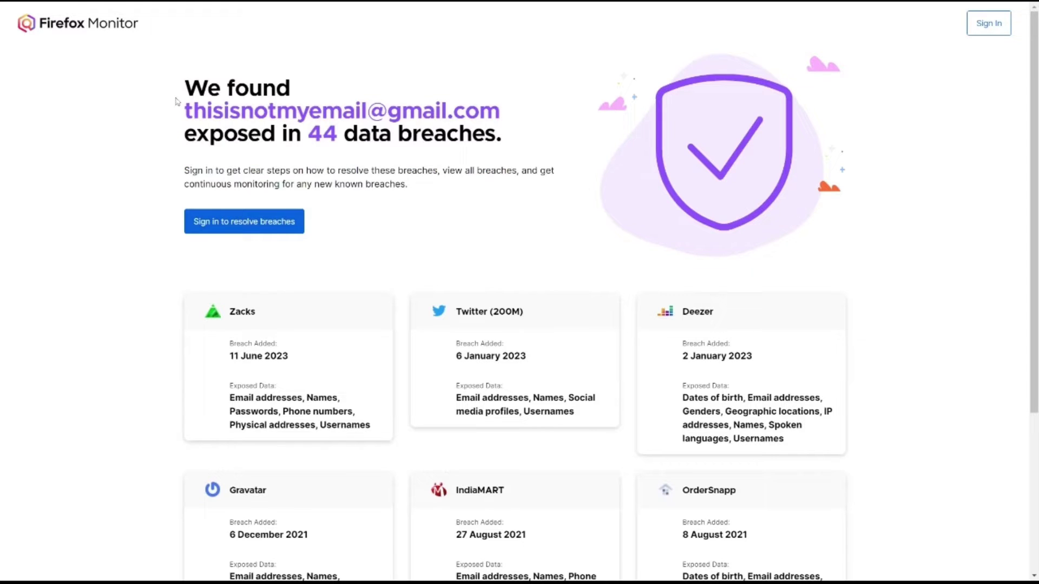
{"action": "left_click_drag", "start_coordinate": [182, 117], "coordinate": [513, 109]}
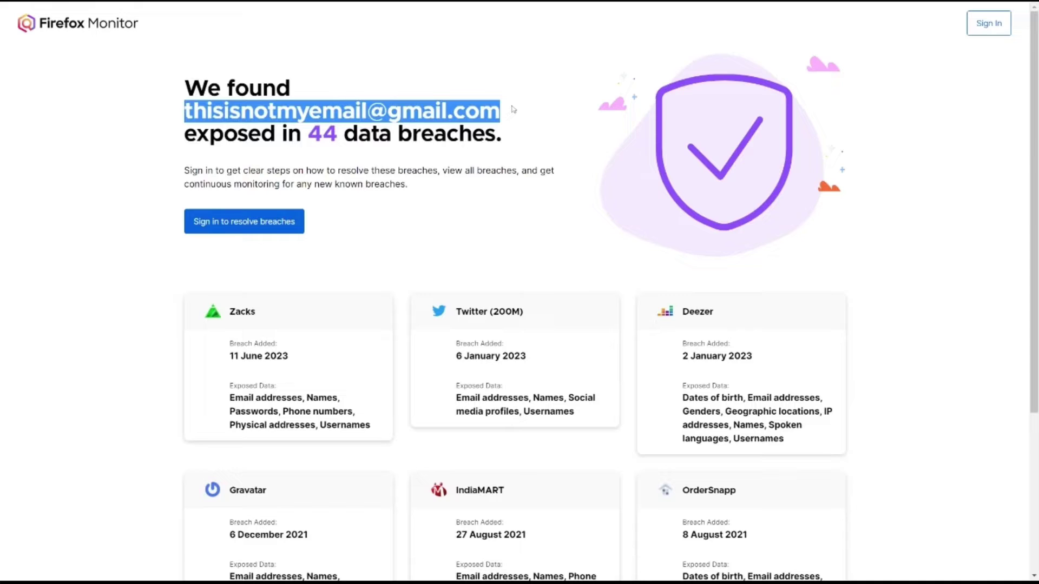
{"action": "left_click", "coordinate": [513, 109]}
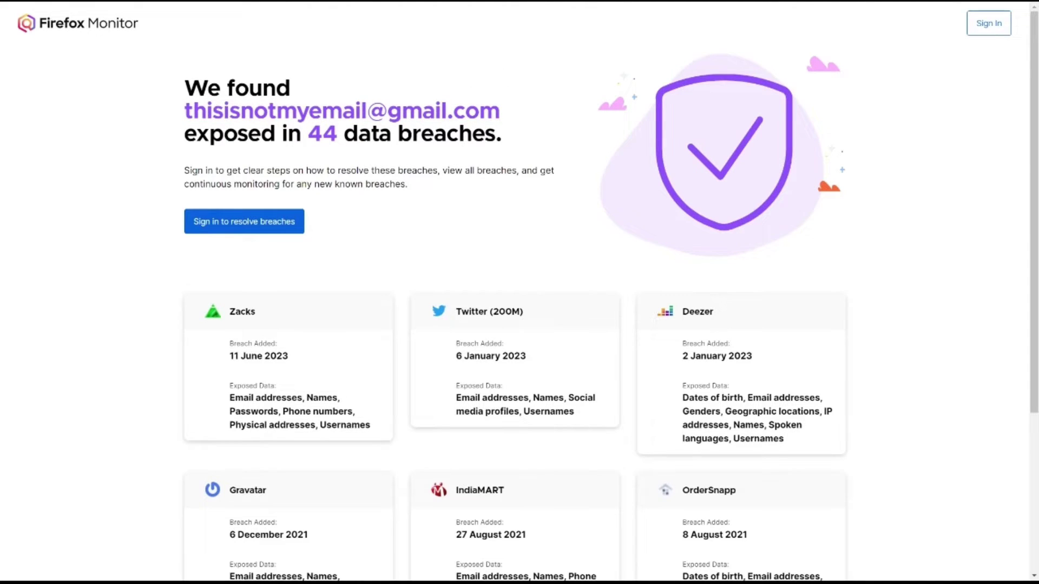
{"action": "left_click_drag", "start_coordinate": [184, 138], "coordinate": [344, 136]}
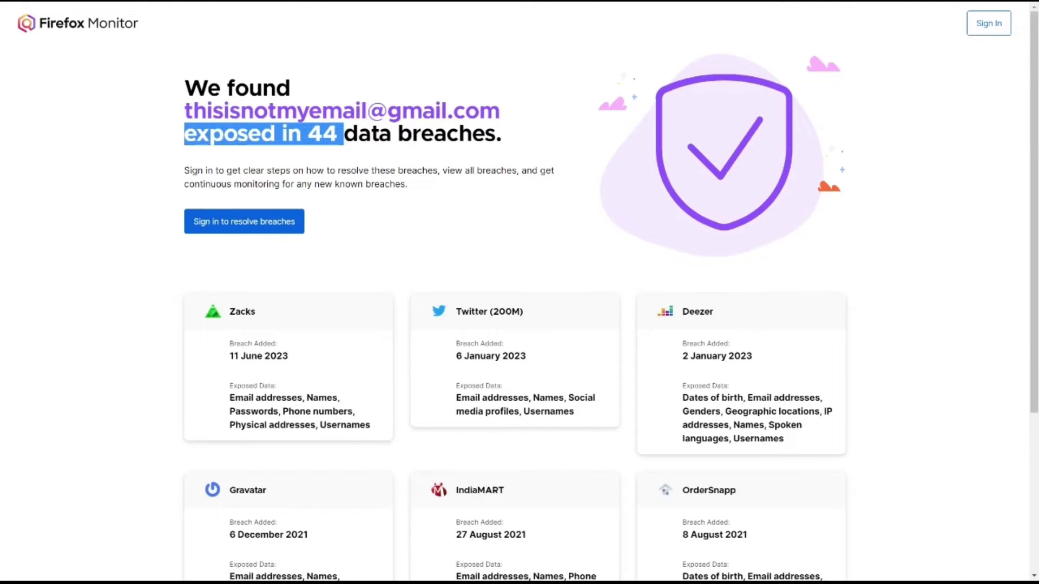
{"action": "left_click", "coordinate": [373, 210]}
Step: Scroll through the breach cards, highlighting IndiaMART, then return to the top
{"action": "scroll", "coordinate": [373, 210], "scroll_direction": "down", "scroll_amount": 3}
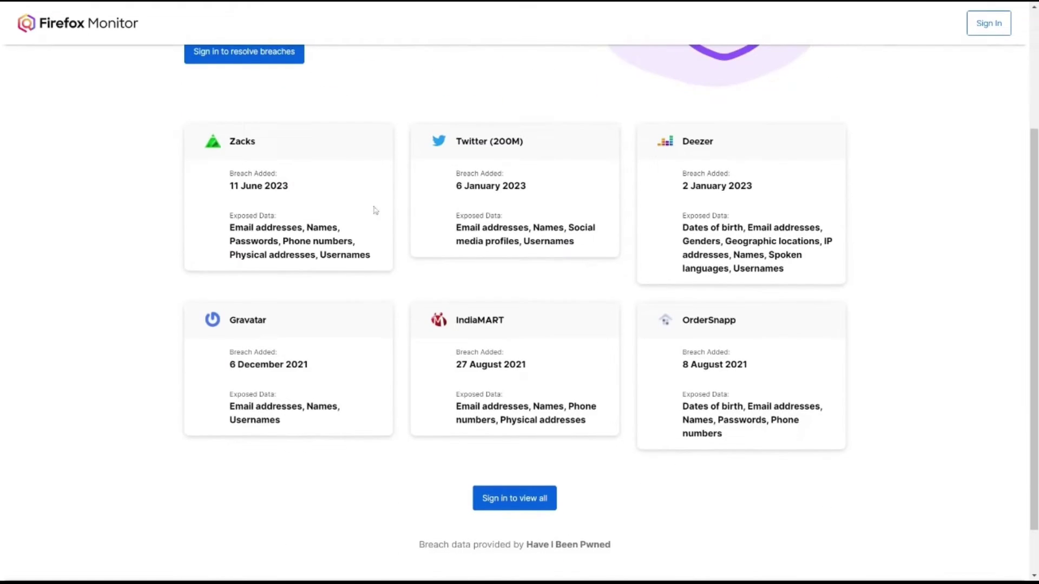
{"action": "scroll", "coordinate": [416, 213], "scroll_direction": "down", "scroll_amount": 1}
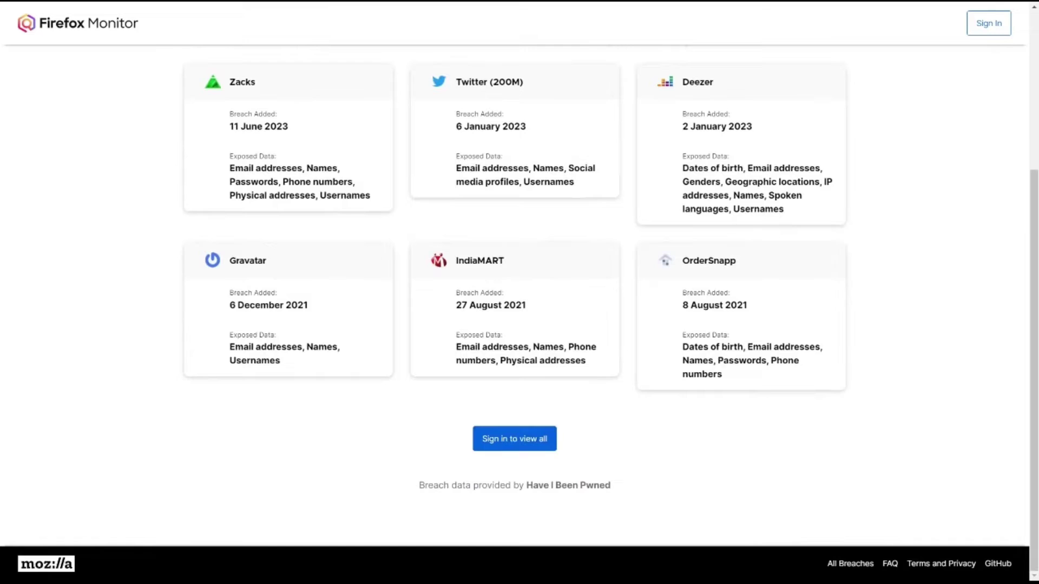
{"action": "left_click_drag", "start_coordinate": [454, 262], "coordinate": [513, 257]}
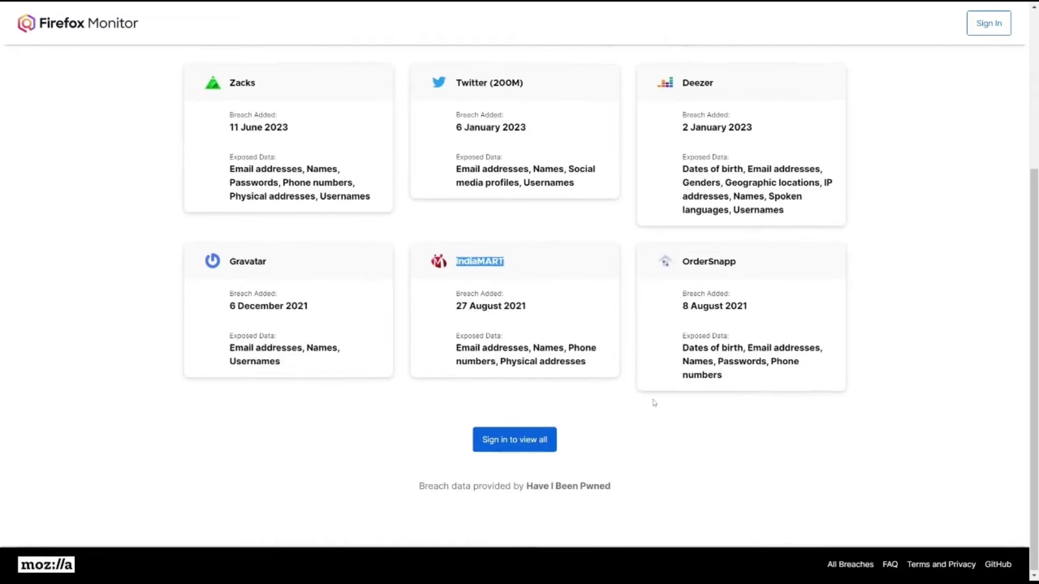
{"action": "scroll", "coordinate": [592, 184], "scroll_direction": "up", "scroll_amount": 4}
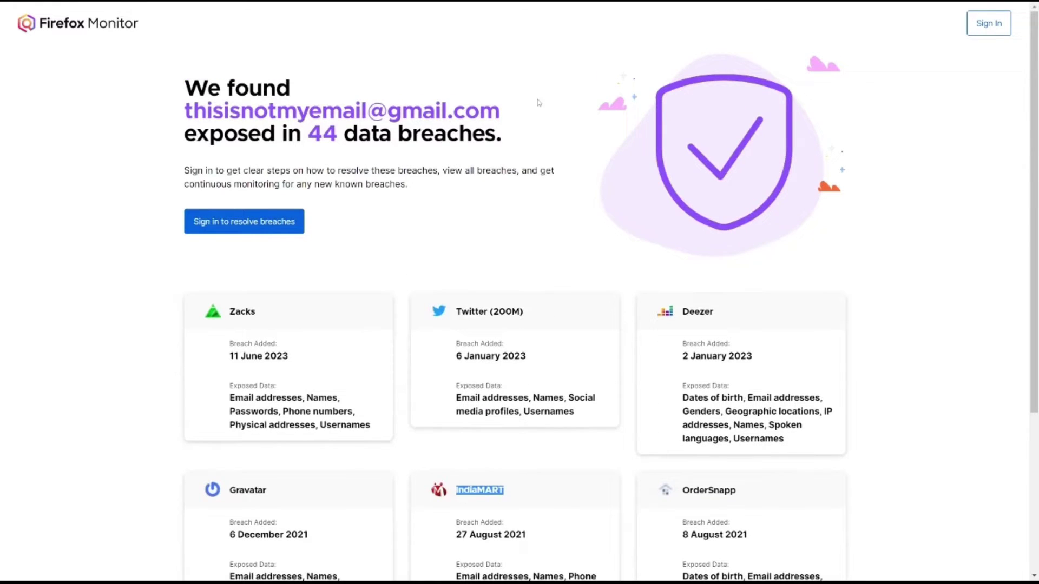
{"action": "scroll", "coordinate": [453, 282], "scroll_direction": "down", "scroll_amount": 3}
{"action": "scroll", "coordinate": [448, 239], "scroll_direction": "up", "scroll_amount": 3}
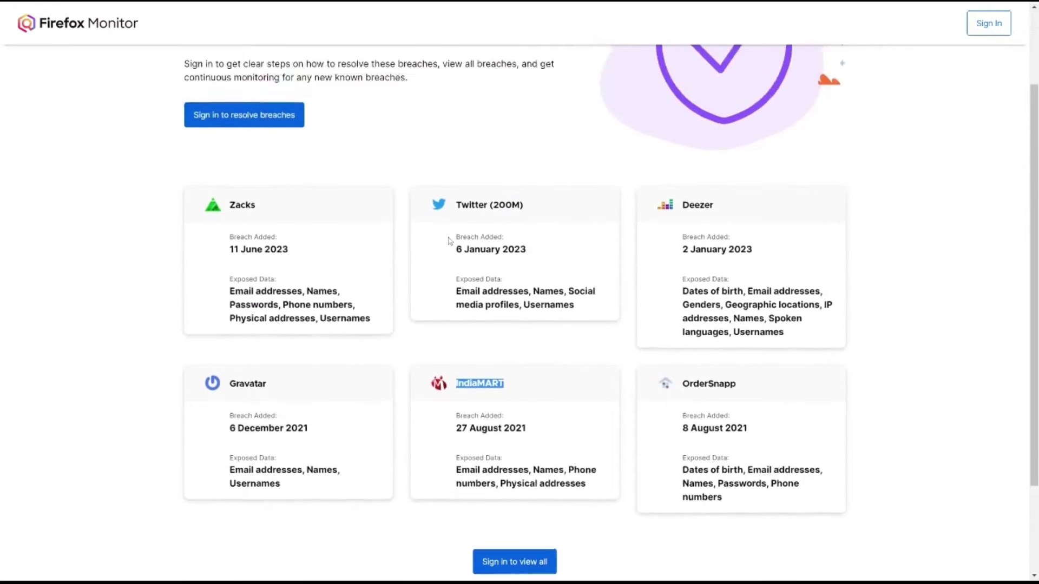
{"action": "scroll", "coordinate": [450, 239], "scroll_direction": "down", "scroll_amount": 5}
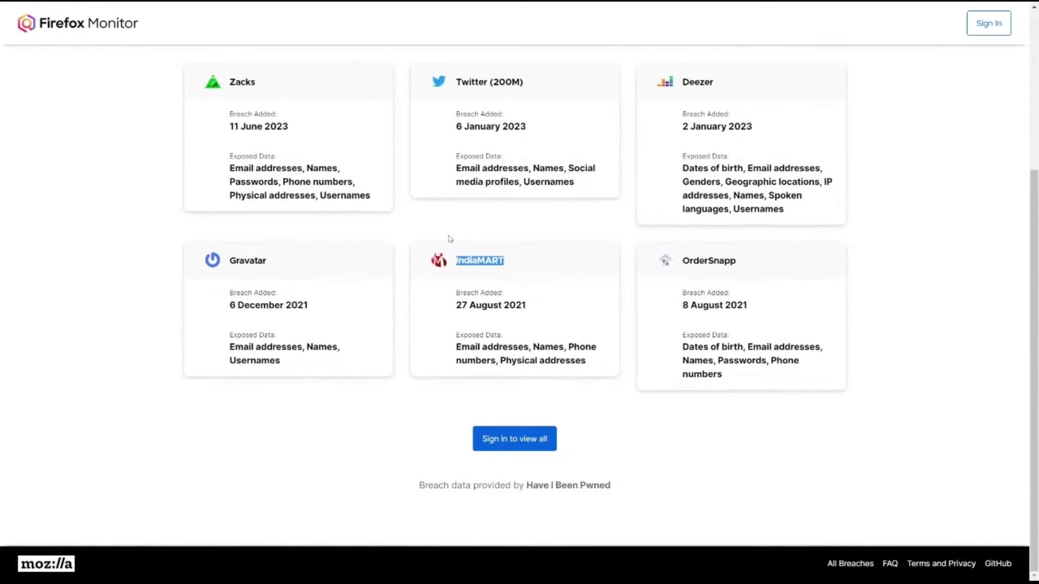
{"action": "scroll", "coordinate": [529, 232], "scroll_direction": "up", "scroll_amount": 1}
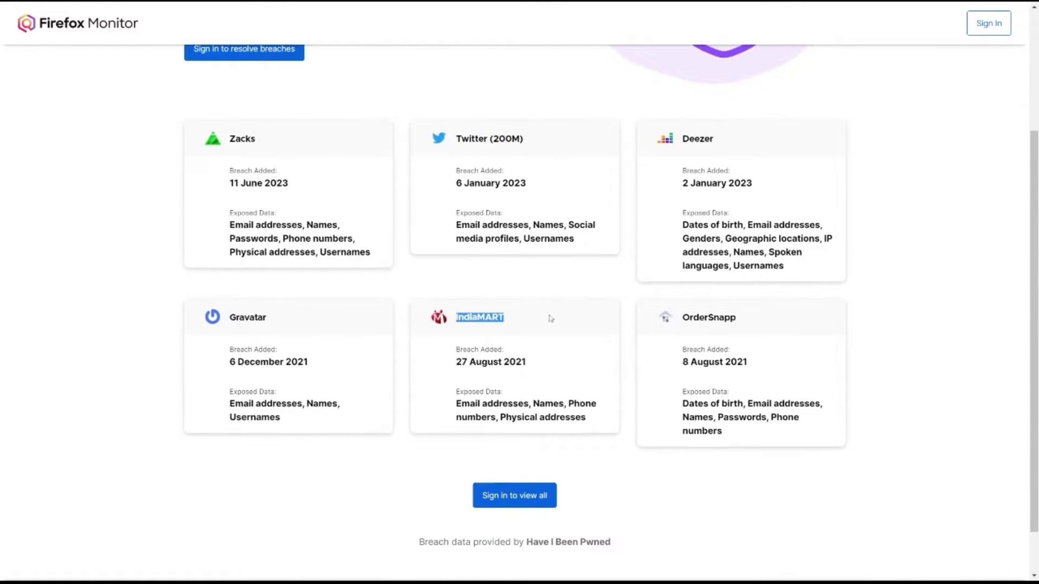
{"action": "scroll", "coordinate": [550, 318], "scroll_direction": "up", "scroll_amount": 3}
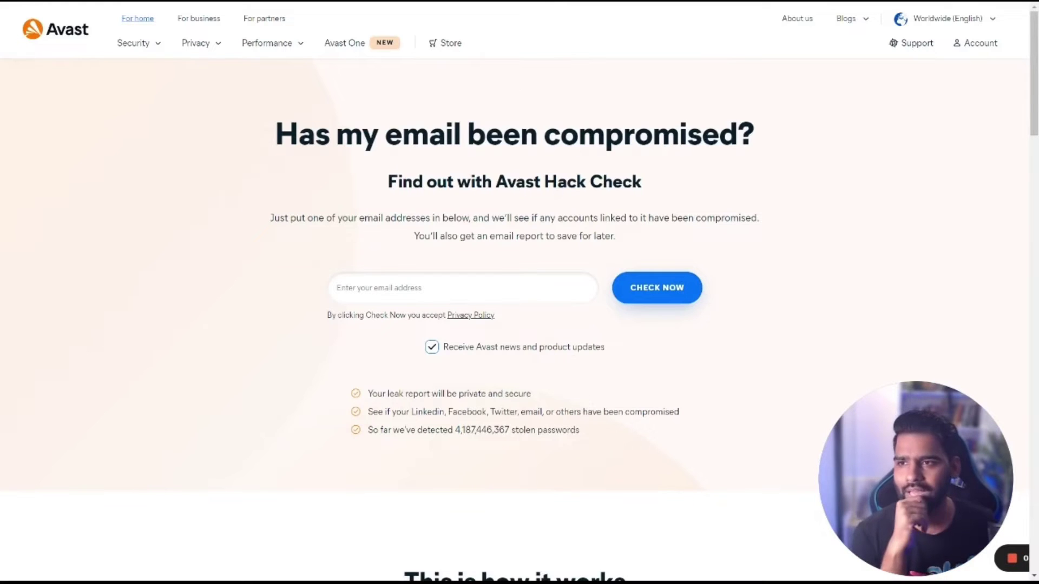
Step: Enter the sample email address in Avast Hack Check and start the CHECK NOW scan
{"action": "left_click", "coordinate": [133, 42]}
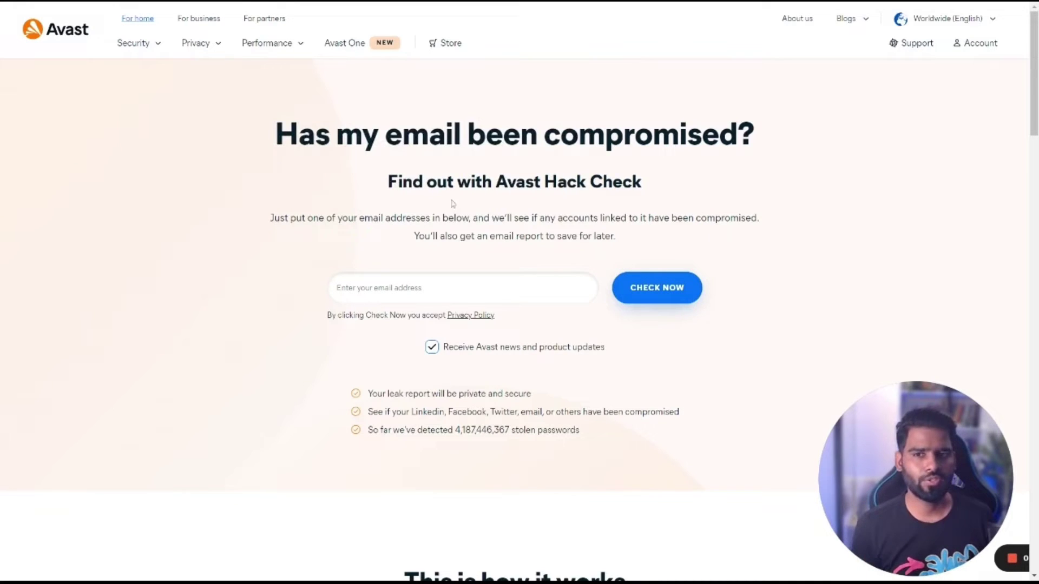
{"action": "left_click_drag", "start_coordinate": [275, 134], "coordinate": [629, 238]}
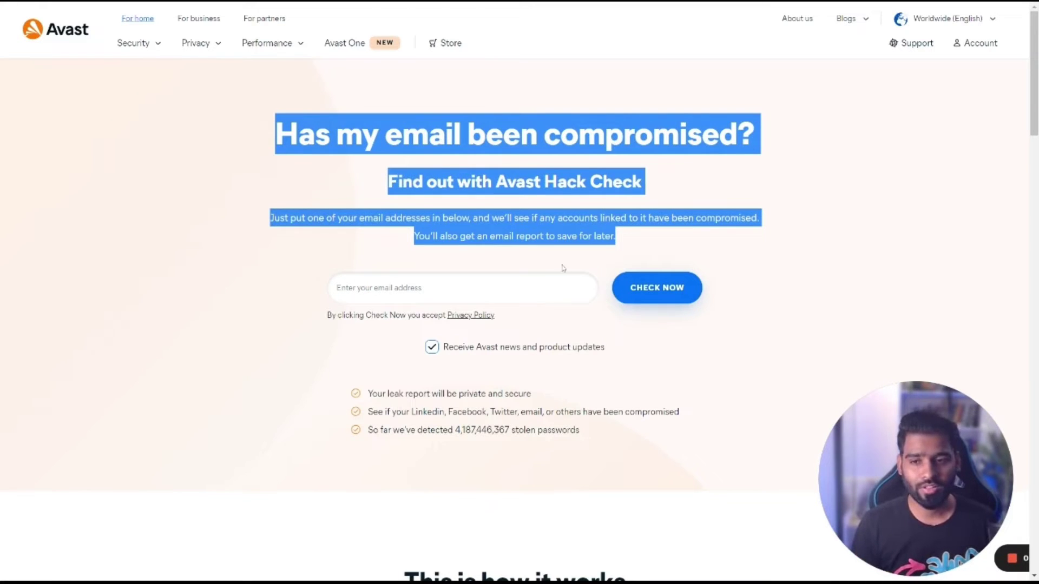
{"action": "left_click", "coordinate": [338, 288]}
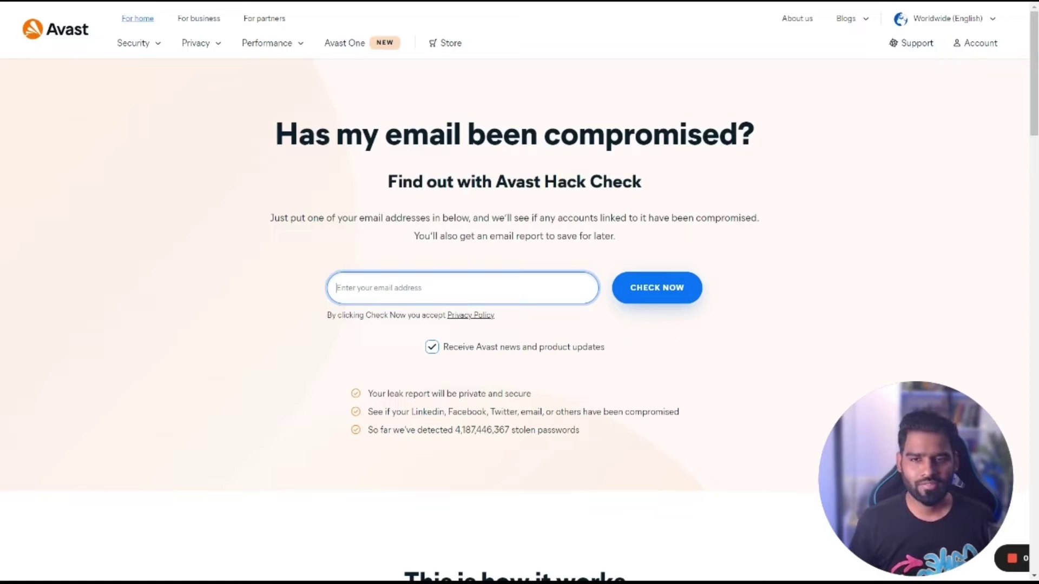
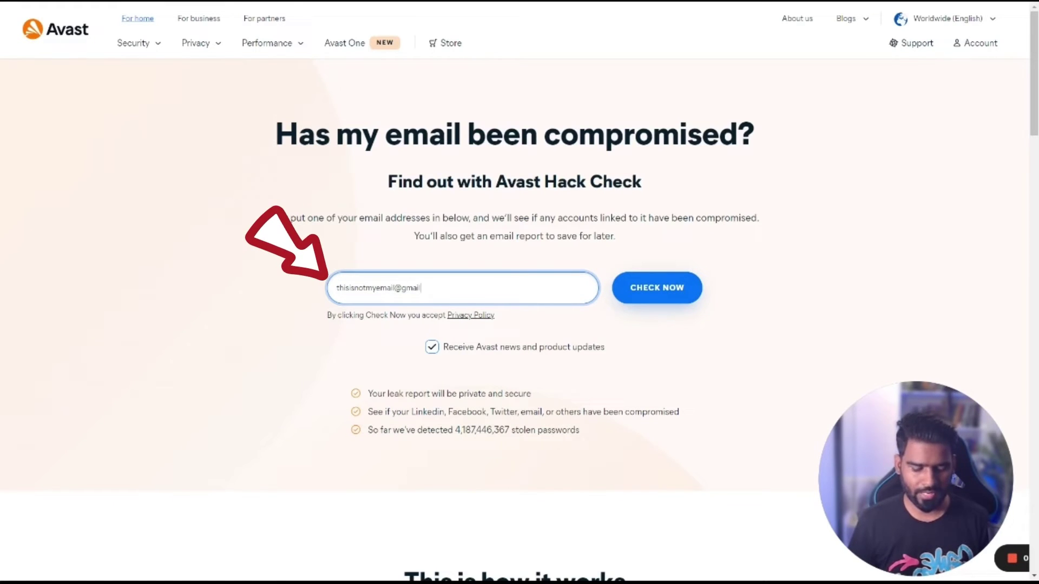
{"action": "left_click", "coordinate": [667, 297]}
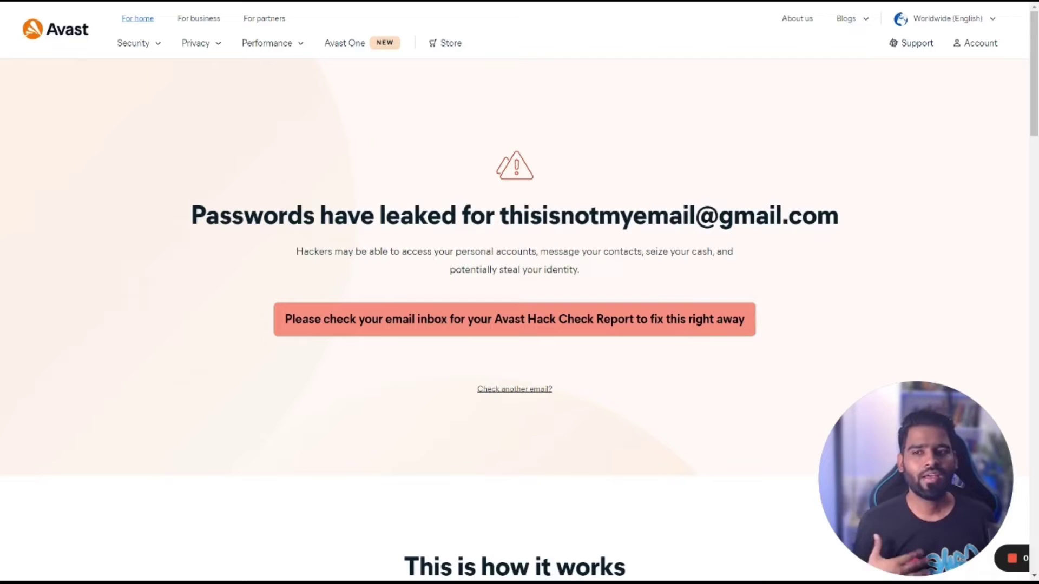
Step: Highlight the 'Passwords have leaked' headline, the leaked address and the warning paragraph
{"action": "left_click_drag", "start_coordinate": [220, 220], "coordinate": [485, 220]}
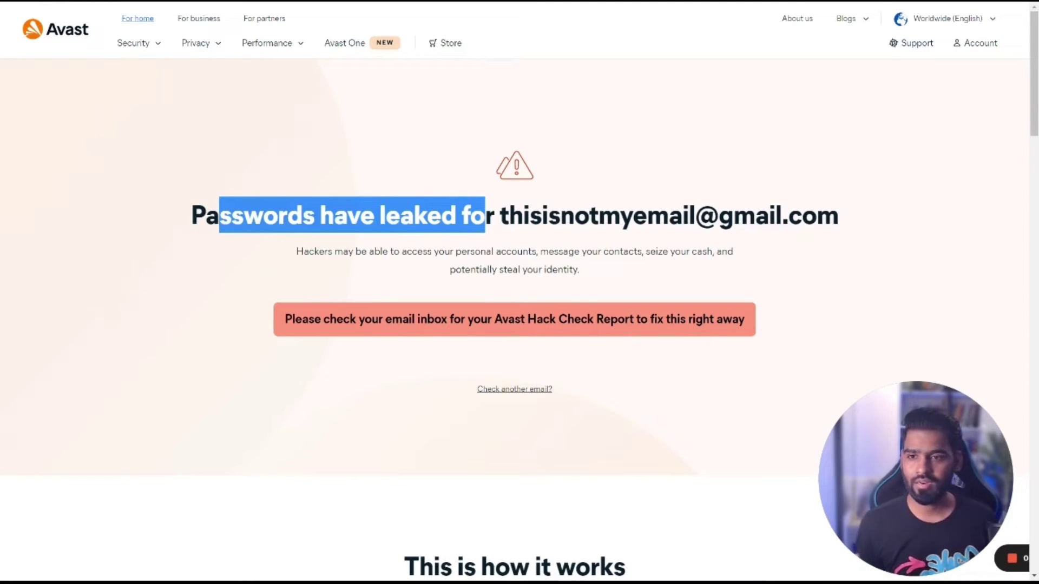
{"action": "left_click_drag", "start_coordinate": [497, 216], "coordinate": [894, 223]}
{"action": "key", "text": "ctrl+c"}
{"action": "left_click", "coordinate": [931, 227]}
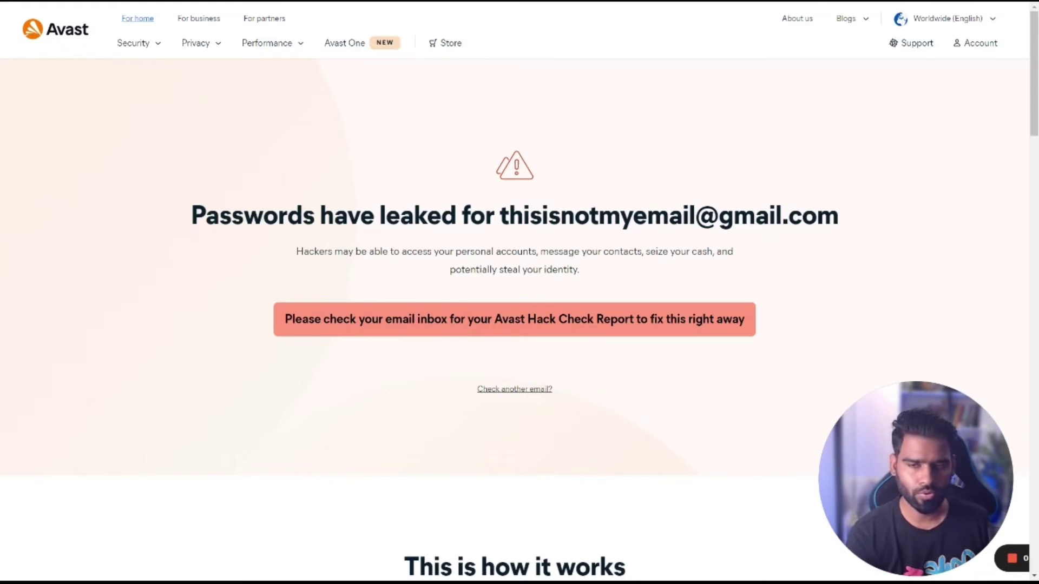
{"action": "left_click_drag", "start_coordinate": [580, 274], "coordinate": [175, 218]}
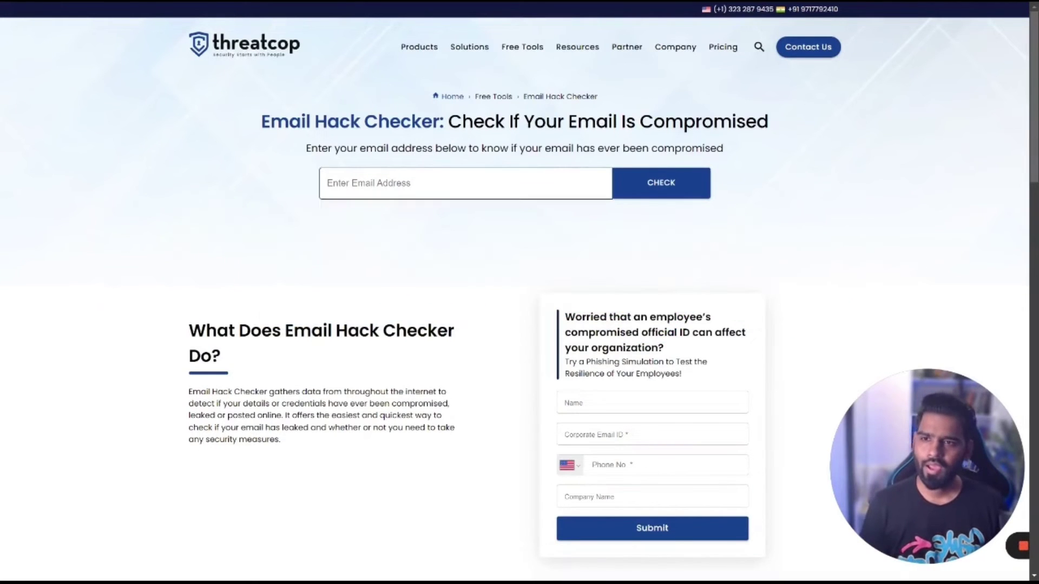
Step: Paste the sample email into Threatcop, run CHECK, and highlight the Bad News message
{"action": "left_click", "coordinate": [465, 183]}
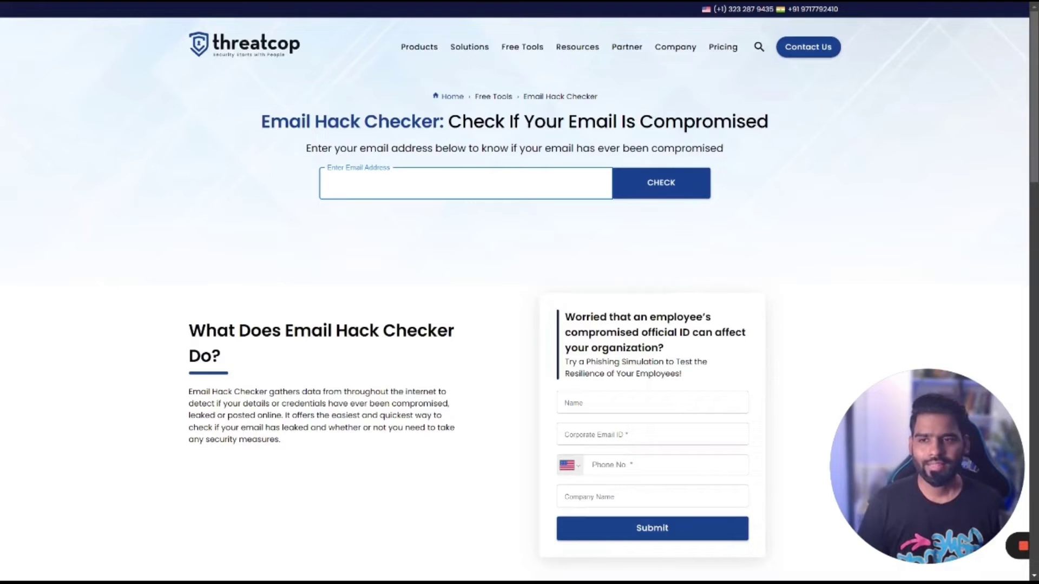
{"action": "key", "text": "ctrl+v"}
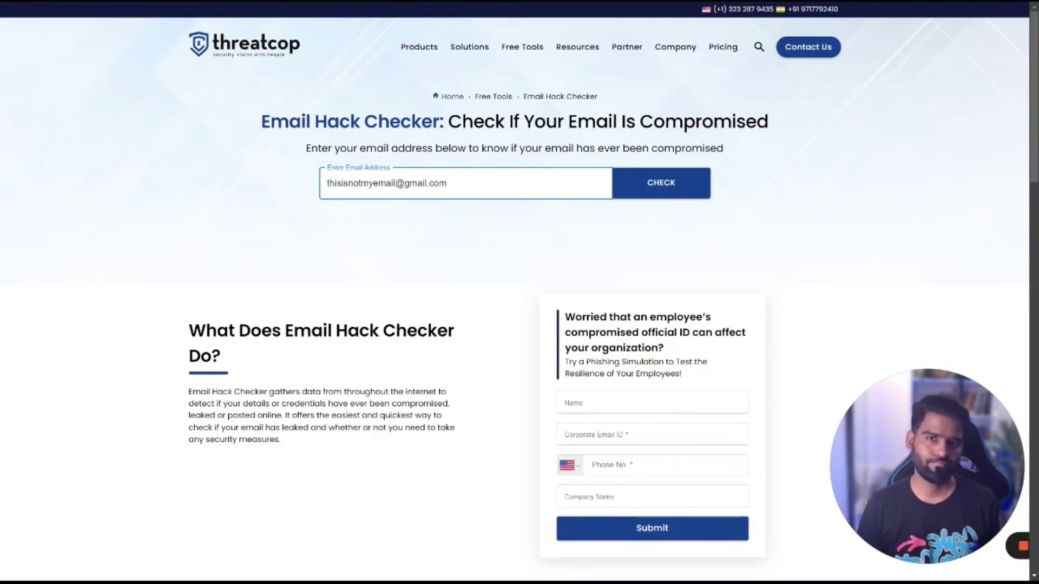
{"action": "left_click", "coordinate": [687, 194]}
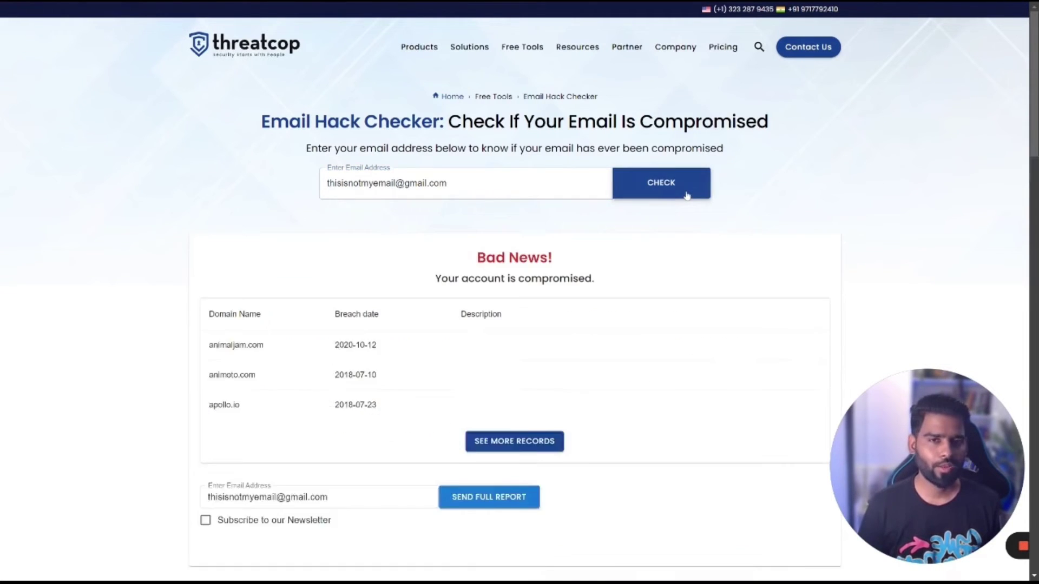
{"action": "left_click_drag", "start_coordinate": [461, 261], "coordinate": [700, 287]}
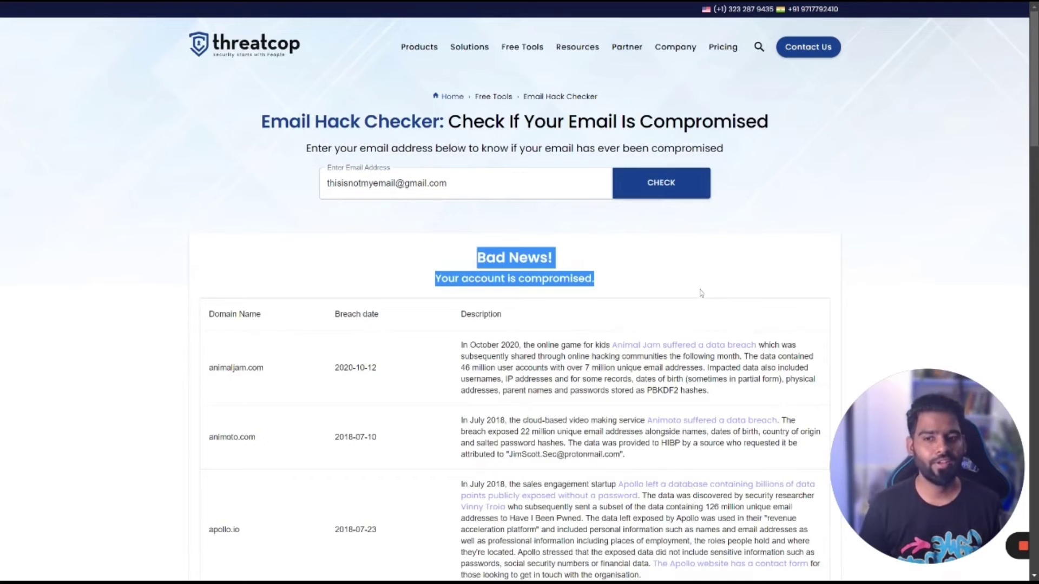
Step: Scroll through the breach table listing animaljam.com, animoto.com and apollo.io
{"action": "scroll", "coordinate": [701, 293], "scroll_direction": "down", "scroll_amount": 4}
{"action": "left_click_drag", "start_coordinate": [227, 141], "coordinate": [388, 313]}
{"action": "left_click", "coordinate": [422, 331]}
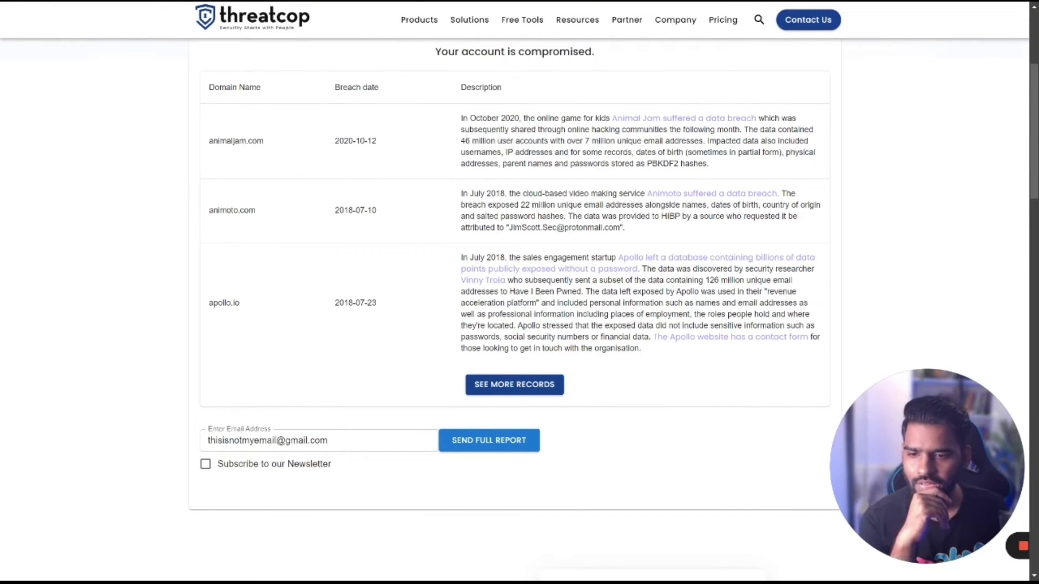
{"action": "scroll", "coordinate": [498, 388], "scroll_direction": "up", "scroll_amount": 2}
{"action": "scroll", "coordinate": [498, 389], "scroll_direction": "down", "scroll_amount": 3}
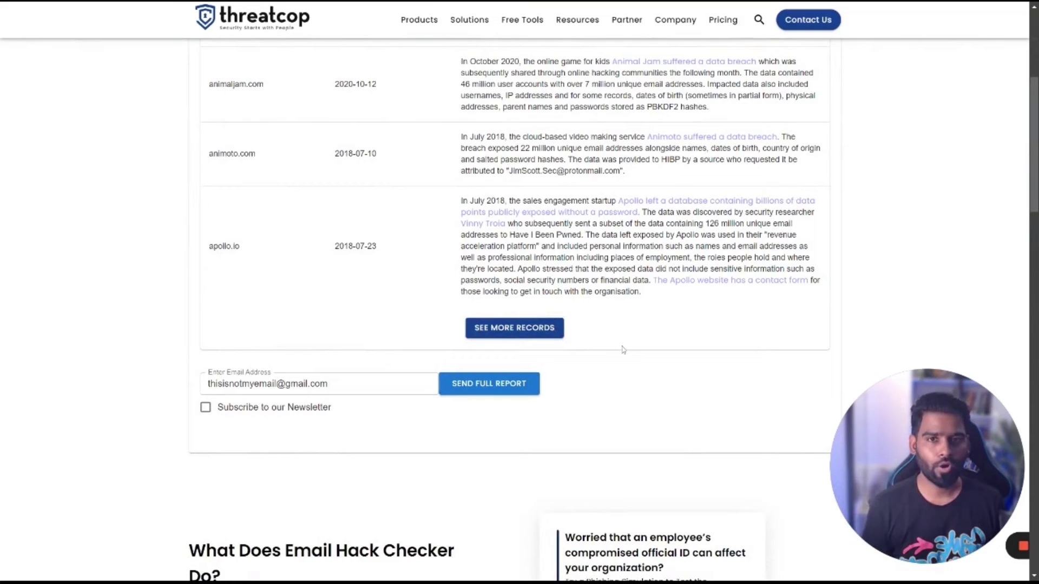
{"action": "scroll", "coordinate": [623, 349], "scroll_direction": "down", "scroll_amount": 1}
{"action": "scroll", "coordinate": [649, 350], "scroll_direction": "up", "scroll_amount": 4}
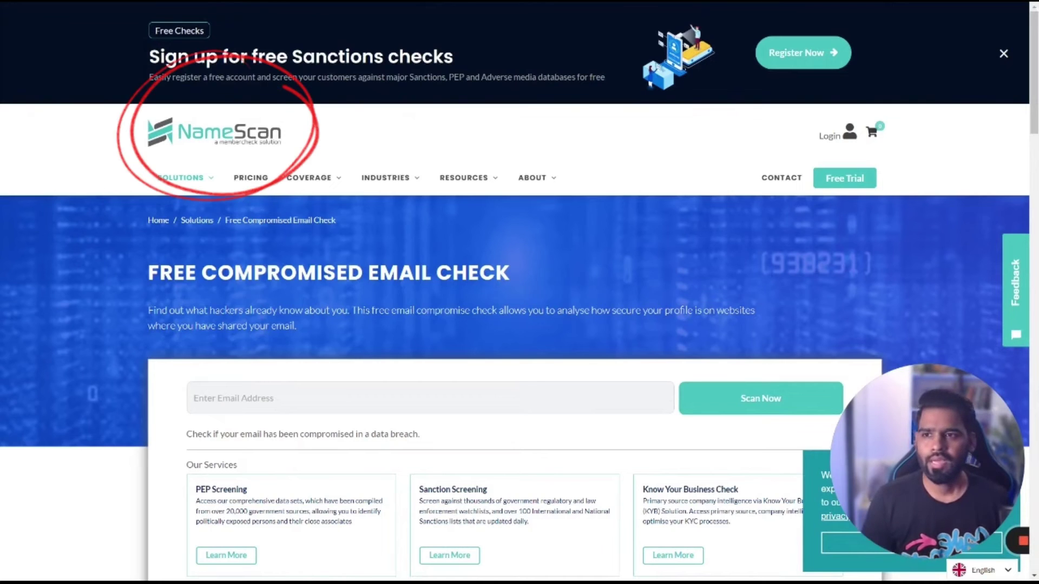
Step: Replace the mistakenly pasted URL with the sample email and run NameScan's Scan Now
{"action": "scroll", "coordinate": [469, 216], "scroll_direction": "down", "scroll_amount": 5}
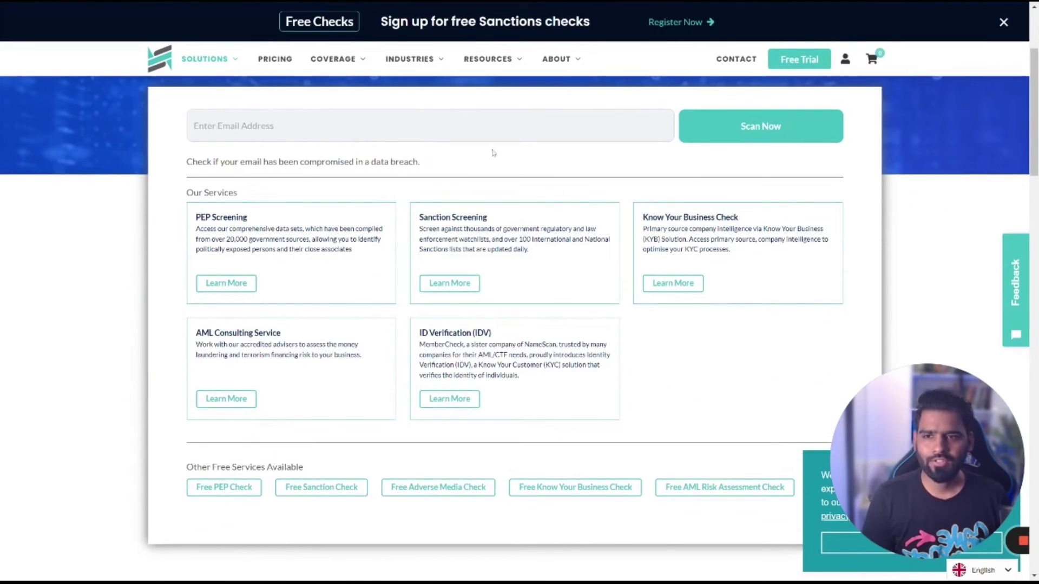
{"action": "left_click", "coordinate": [492, 129]}
{"action": "type", "text": "https://namescan.io/freeemailcompromisedcheck"}
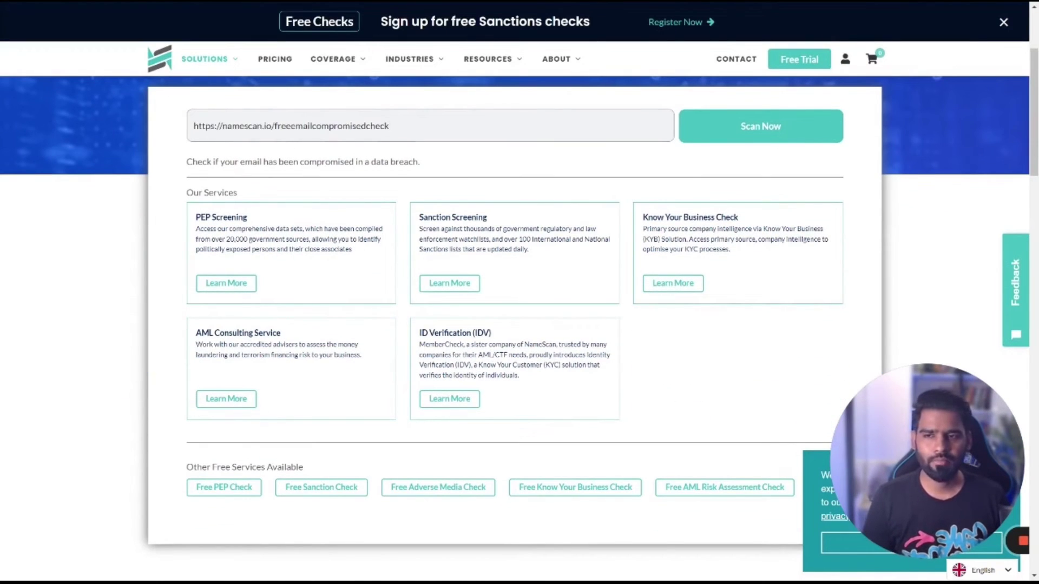
{"action": "key", "text": "ctrl+a"}
{"action": "key", "text": "BackSpace"}
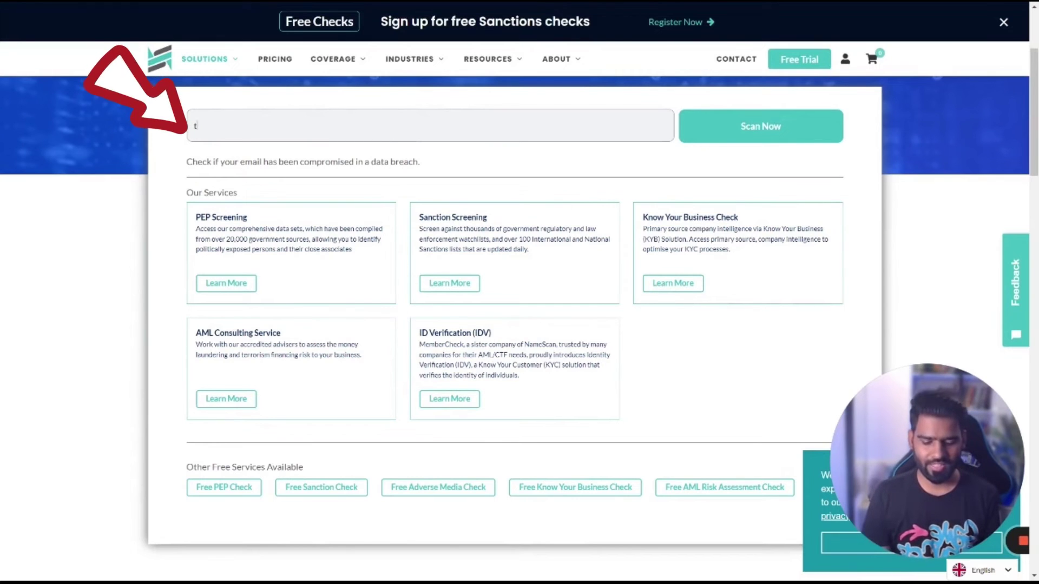
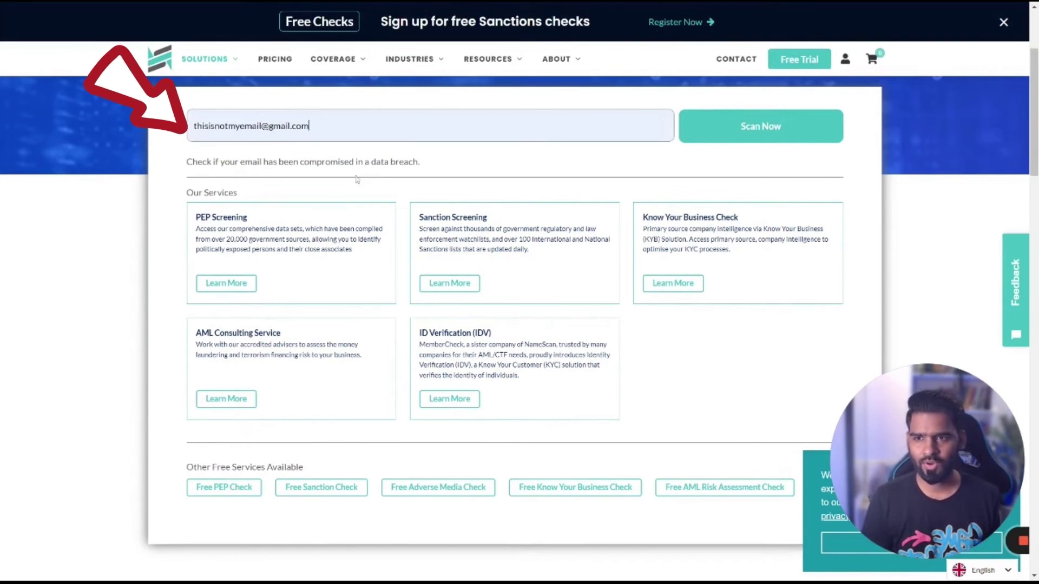
{"action": "left_click", "coordinate": [770, 124]}
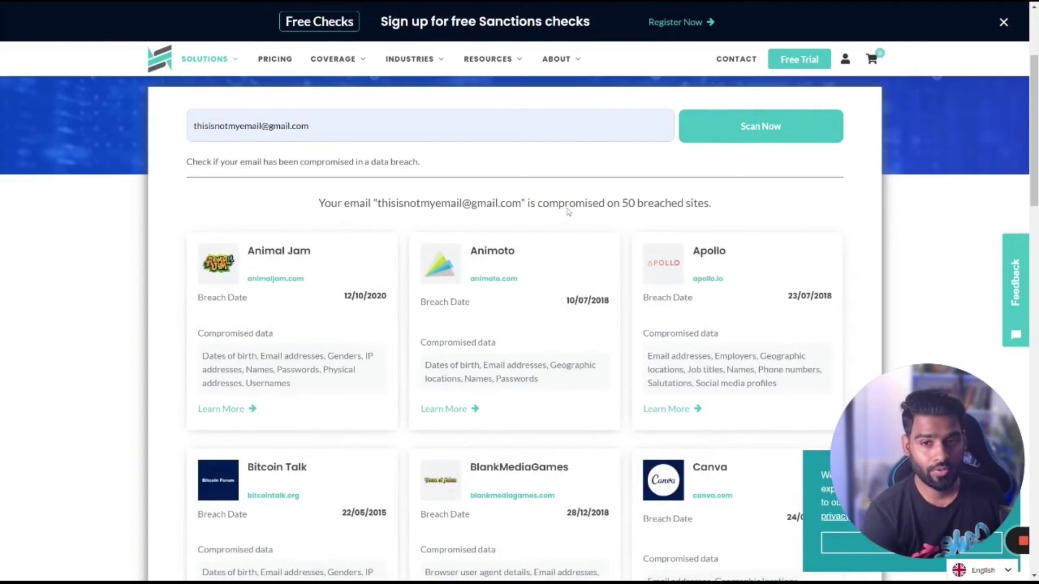
{"action": "scroll", "coordinate": [570, 214], "scroll_direction": "down", "scroll_amount": 1}
{"action": "left_click_drag", "start_coordinate": [378, 146], "coordinate": [726, 158]}
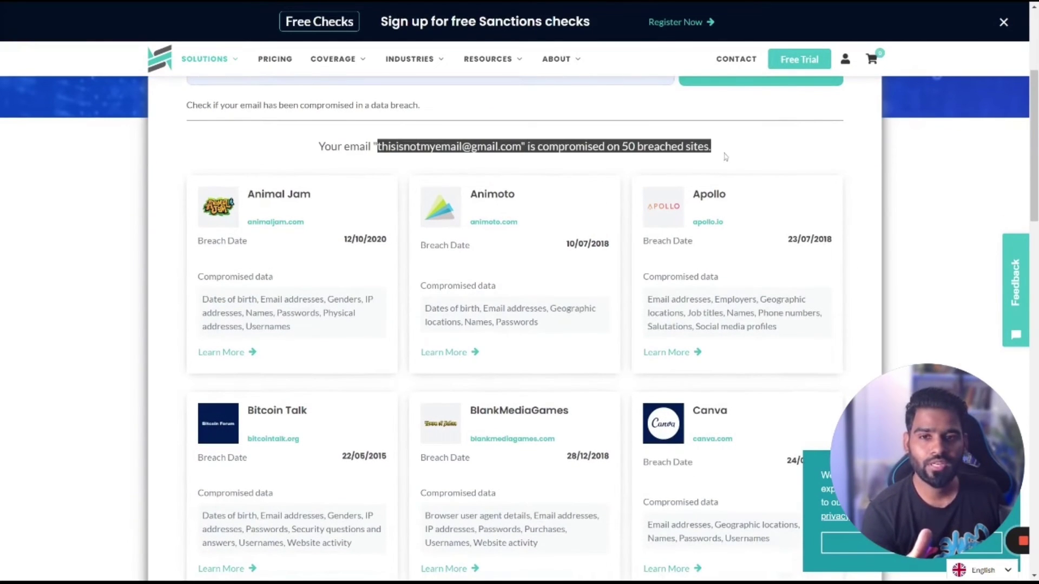
{"action": "left_click", "coordinate": [745, 156]}
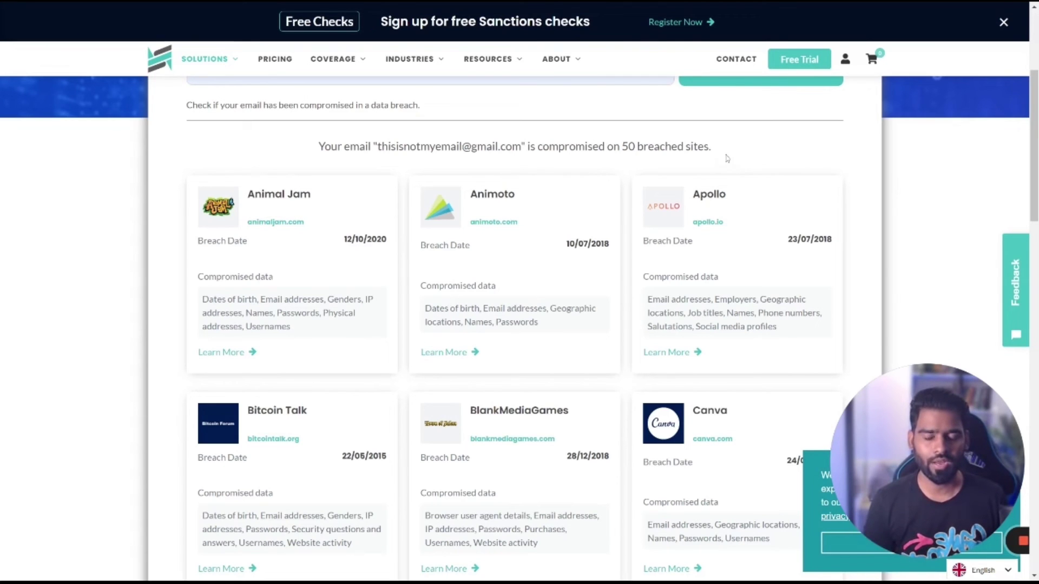
{"action": "left_click_drag", "start_coordinate": [633, 147], "coordinate": [314, 162]}
{"action": "scroll", "coordinate": [400, 197], "scroll_direction": "down", "scroll_amount": 4}
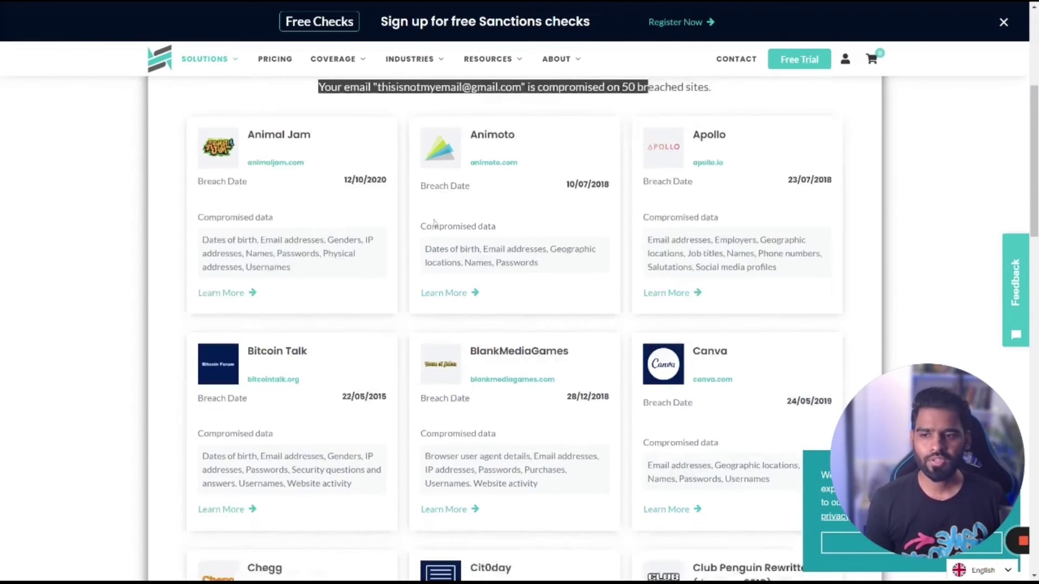
{"action": "scroll", "coordinate": [634, 268], "scroll_direction": "down", "scroll_amount": 5}
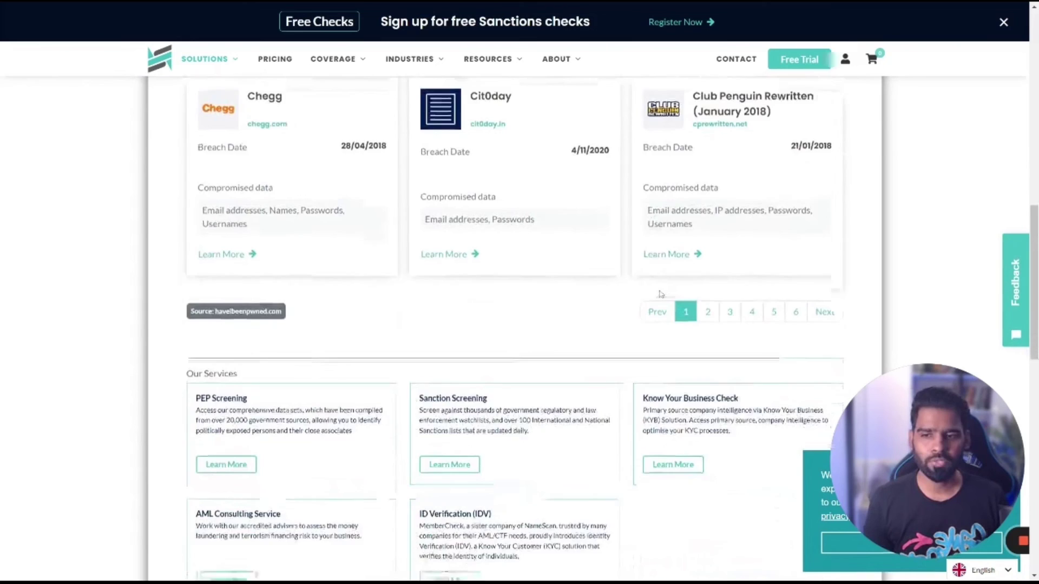
{"action": "scroll", "coordinate": [661, 294], "scroll_direction": "up", "scroll_amount": 8}
{"action": "scroll", "coordinate": [661, 294], "scroll_direction": "up", "scroll_amount": 6}
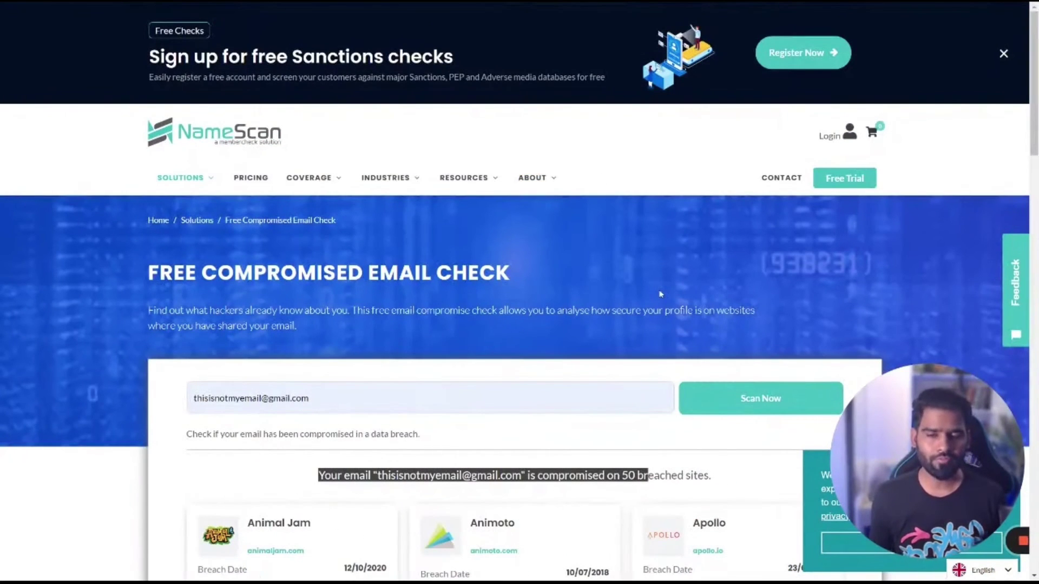